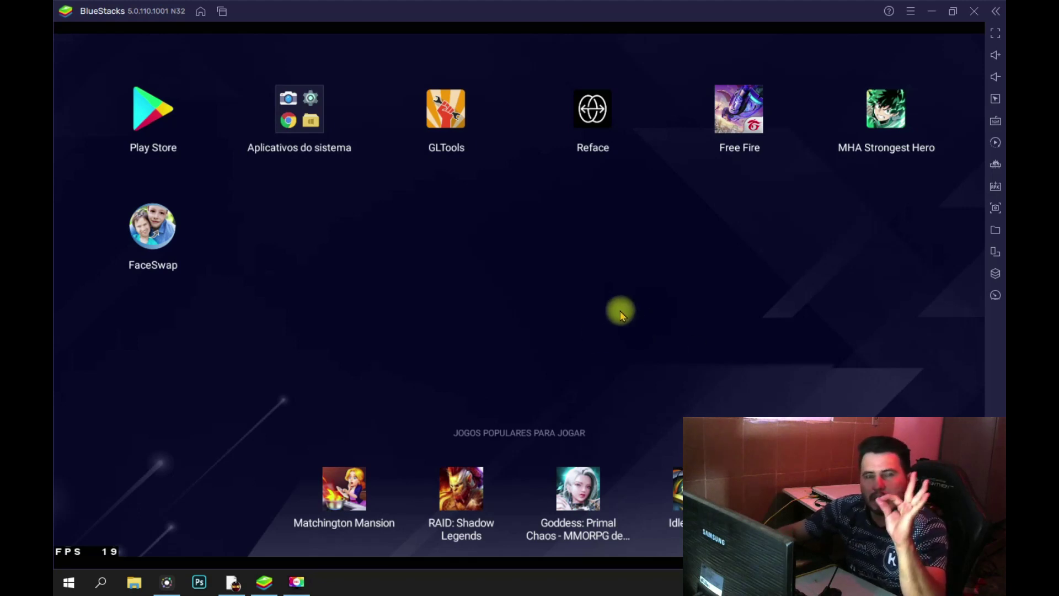
- Check the processor's core count and virtualization status on Task Manager's performance page, and close it
{"action": "right_click", "coordinate": [415, 584]}
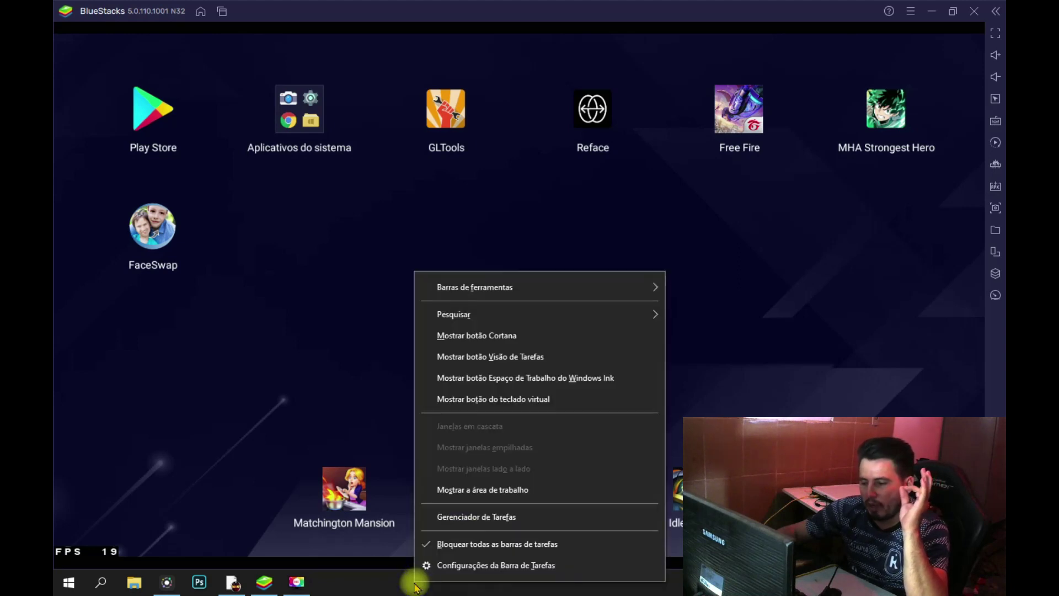
{"action": "left_click", "coordinate": [445, 517]}
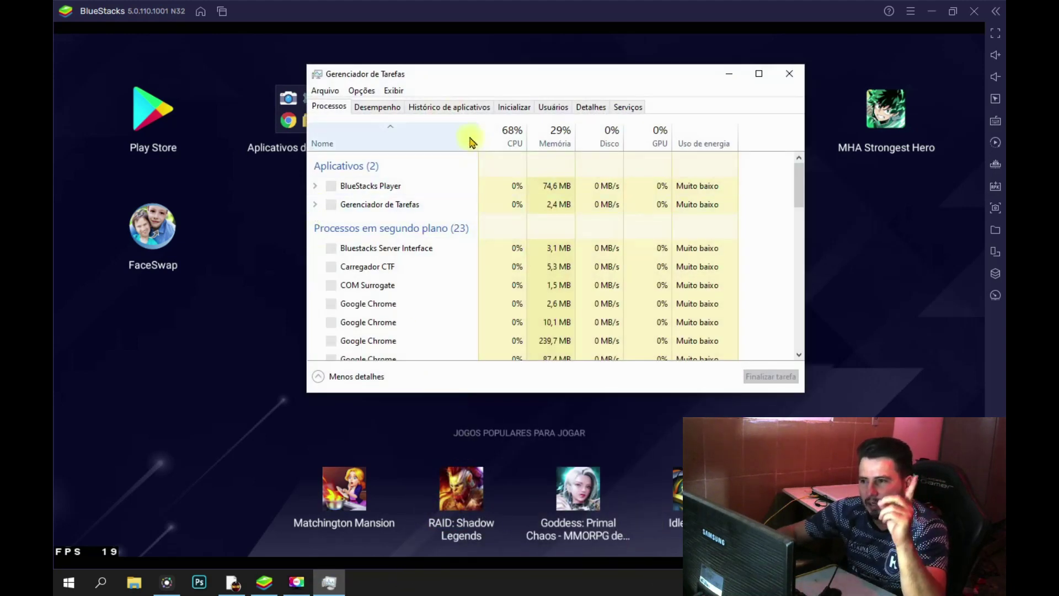
{"action": "left_click", "coordinate": [375, 108]}
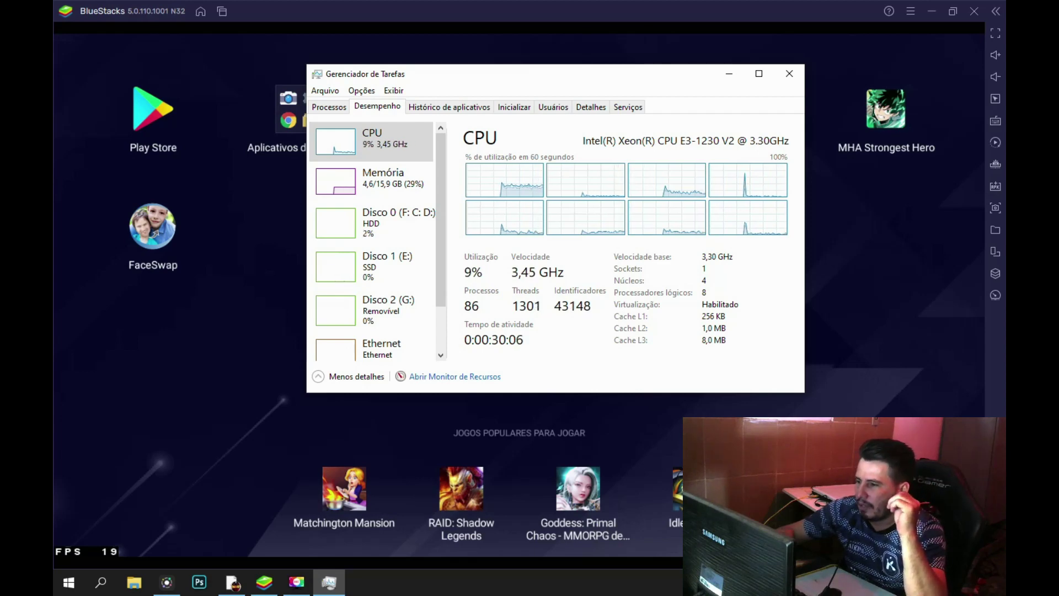
{"action": "left_click", "coordinate": [789, 73]}
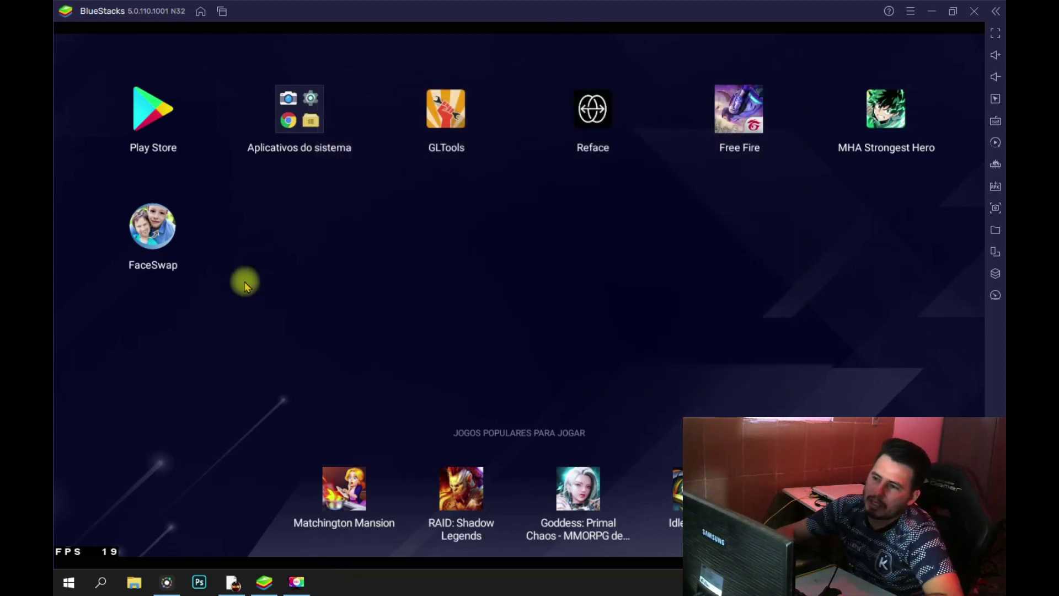
{"action": "left_click", "coordinate": [248, 266]}
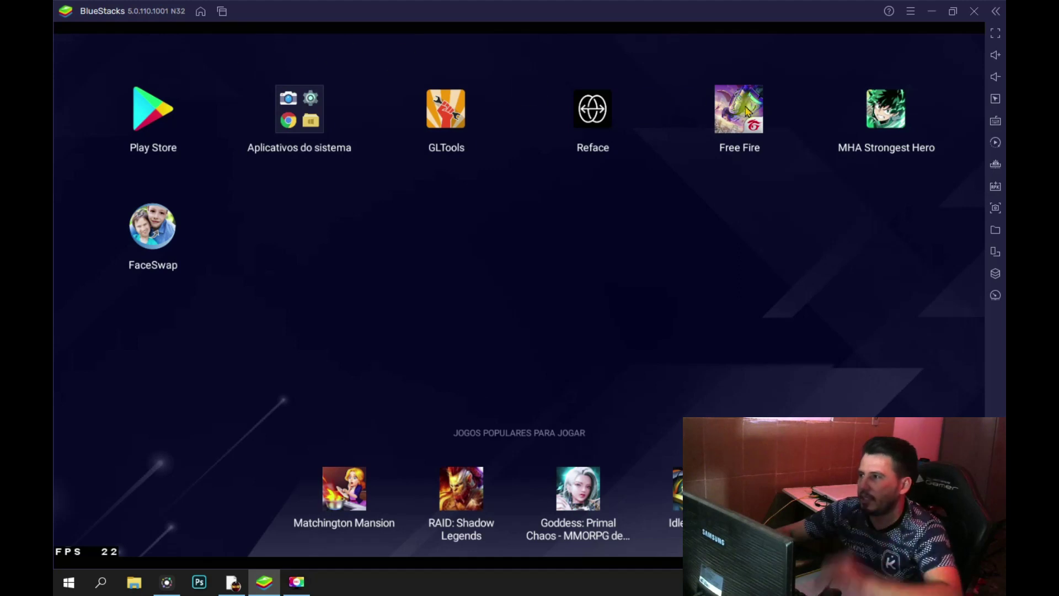
- Open the emulator's performance settings and set the CPU allocation to Médio (2 núcleos)
{"action": "left_click", "coordinate": [911, 11]}
{"action": "left_click", "coordinate": [868, 35]}
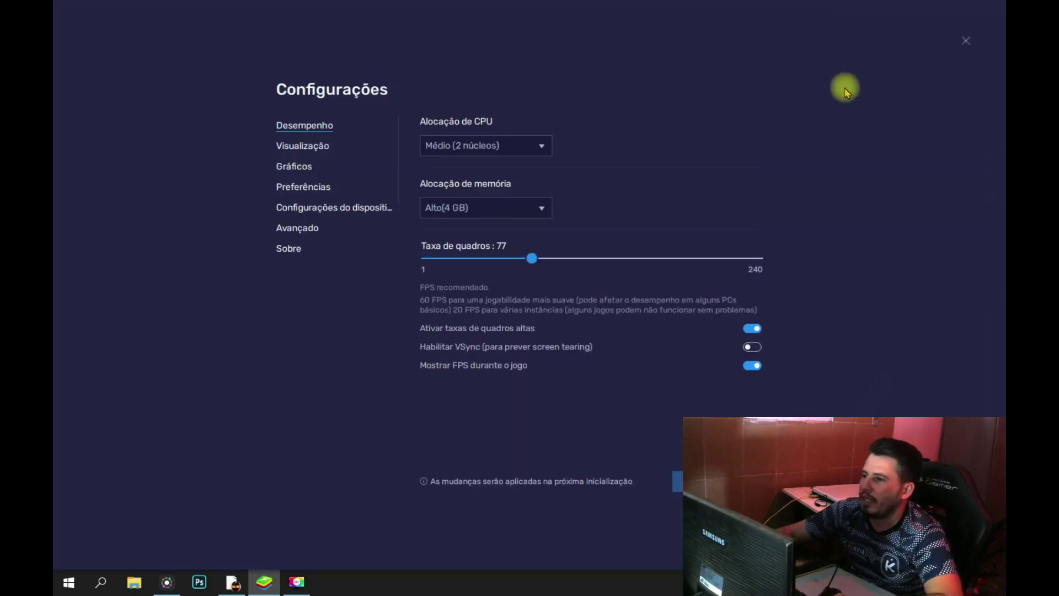
{"action": "left_click", "coordinate": [512, 145]}
{"action": "left_click", "coordinate": [622, 86]}
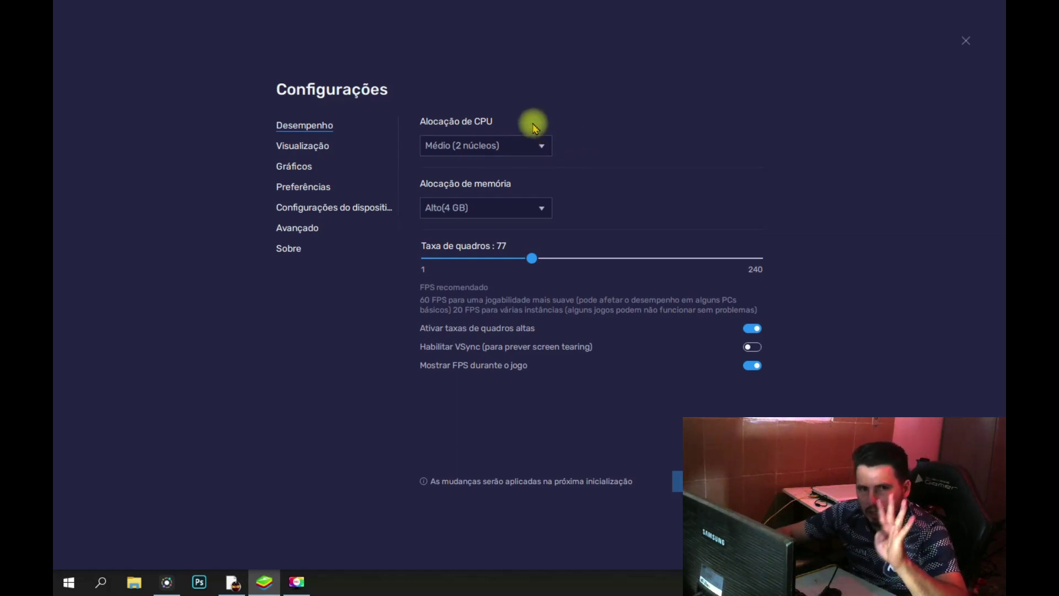
{"action": "left_click", "coordinate": [511, 143]}
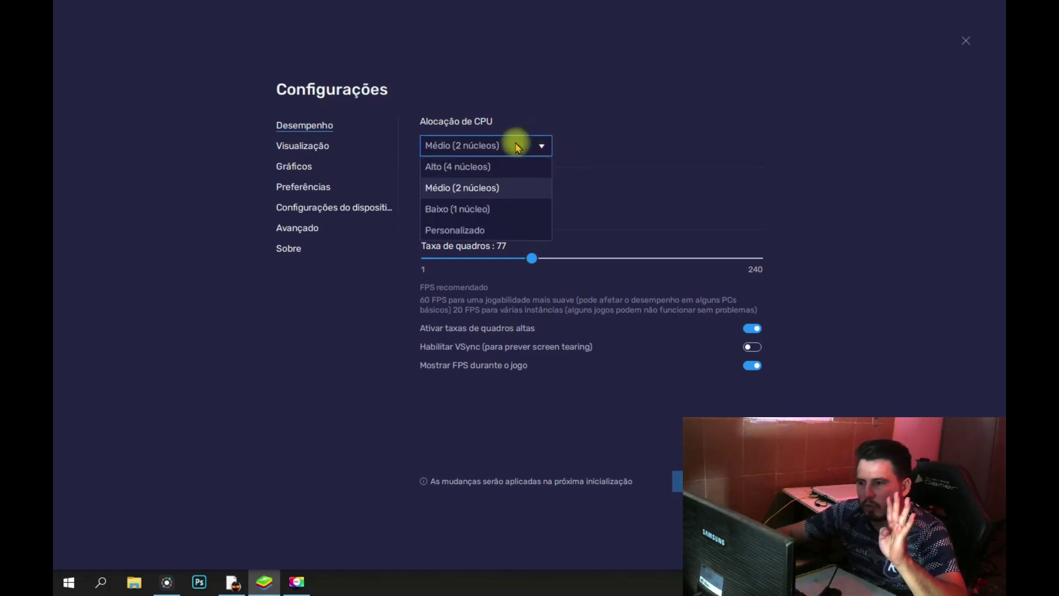
{"action": "left_click", "coordinate": [478, 187]}
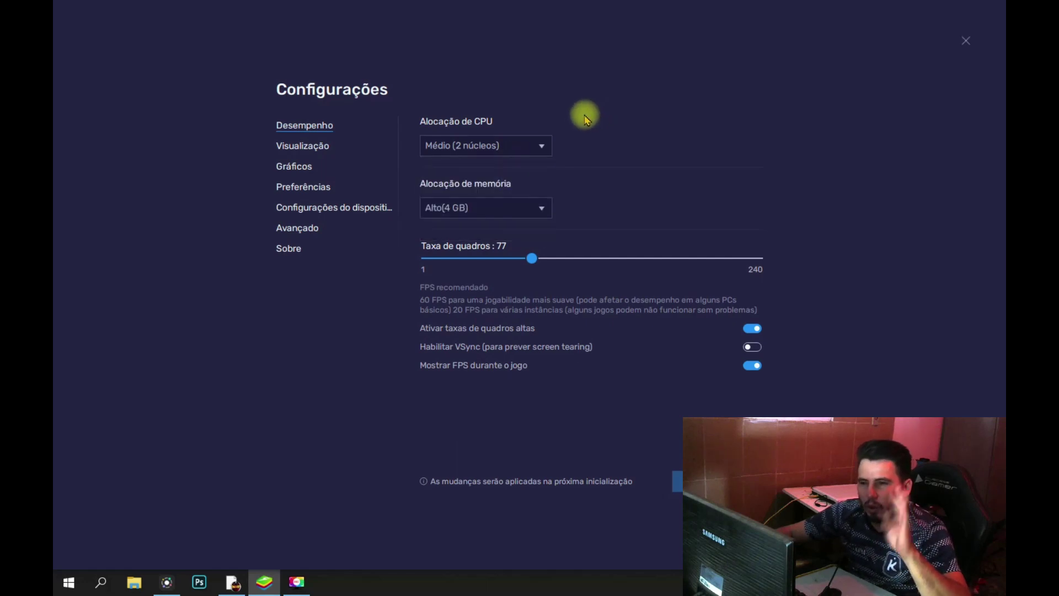
- Compare the chosen CPU allocation with the processor's physical and logical cores in Task Manager, and return to the emulator settings
{"action": "right_click", "coordinate": [462, 584]}
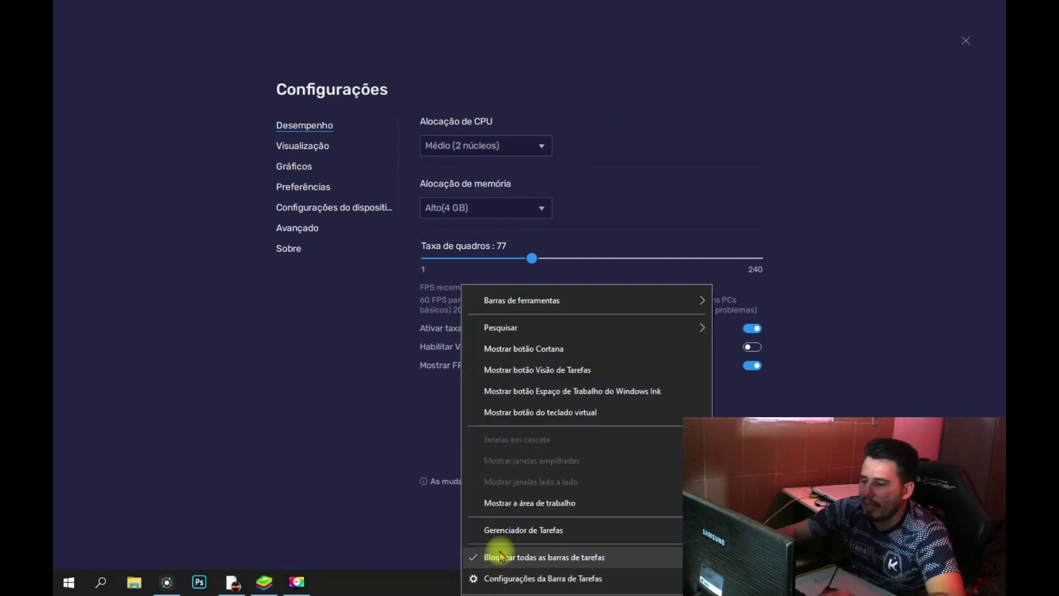
{"action": "left_click", "coordinate": [503, 533]}
{"action": "left_click", "coordinate": [393, 106]}
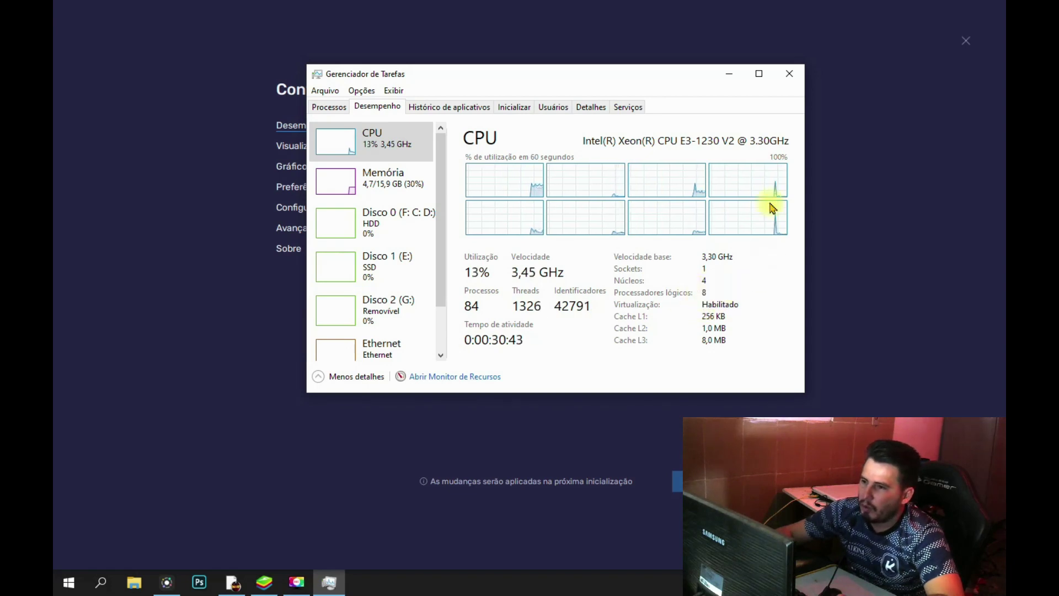
{"action": "left_click", "coordinate": [788, 74]}
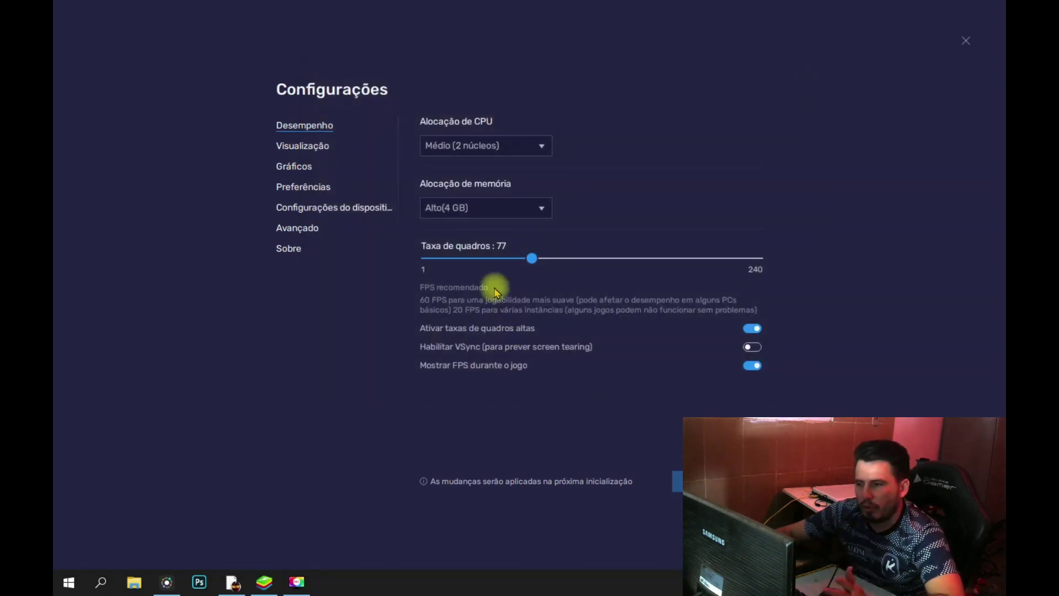
- Set the memory allocation to Alto (4 GB), and review the video resolution and pixel density options before closing the settings
{"action": "left_click", "coordinate": [504, 207]}
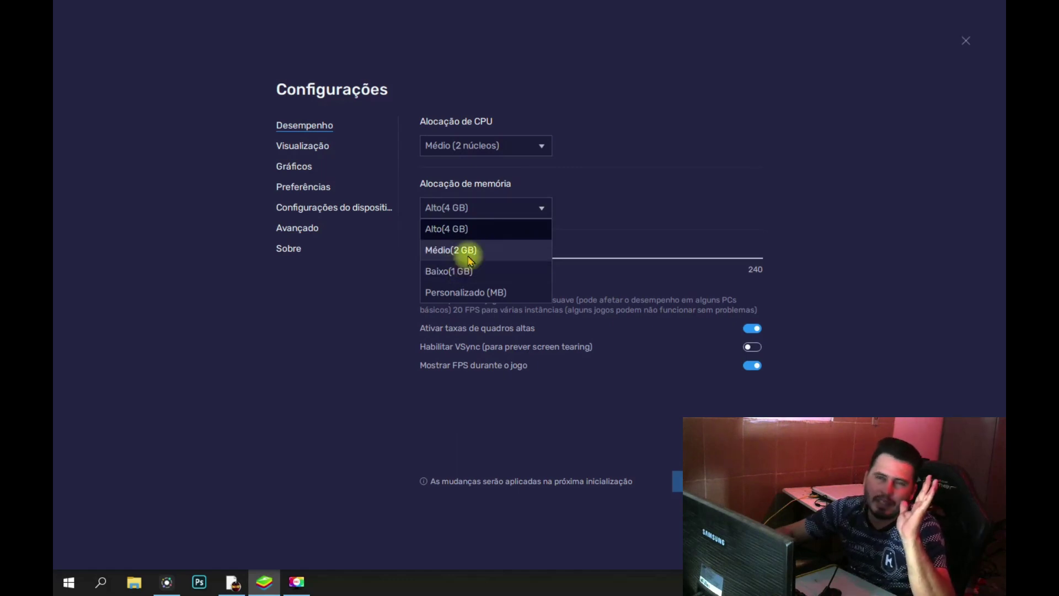
{"action": "left_click", "coordinate": [475, 228]}
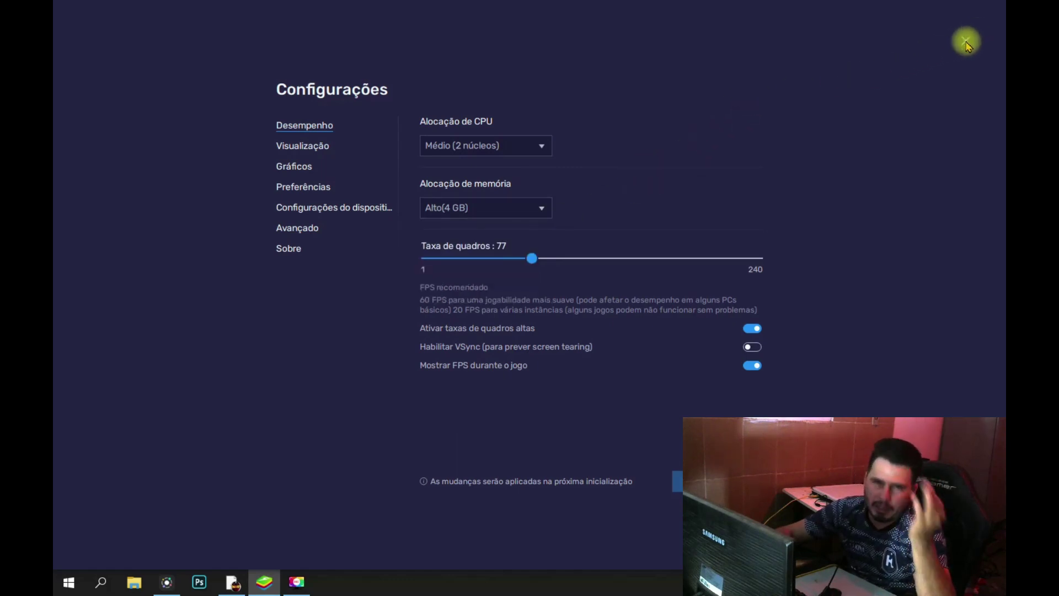
{"action": "left_click", "coordinate": [320, 145]}
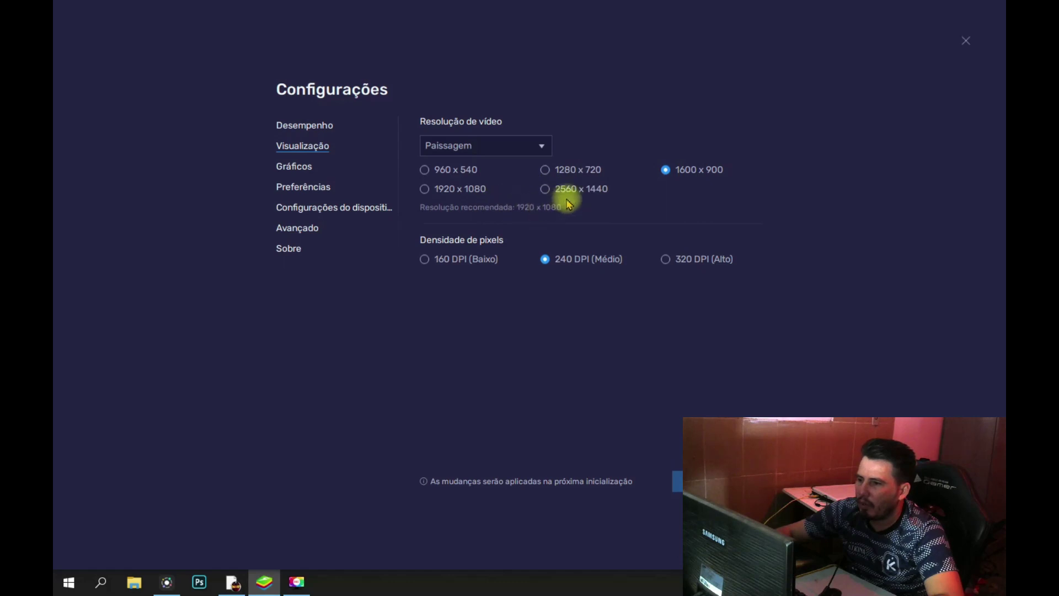
{"action": "left_click", "coordinate": [966, 40]}
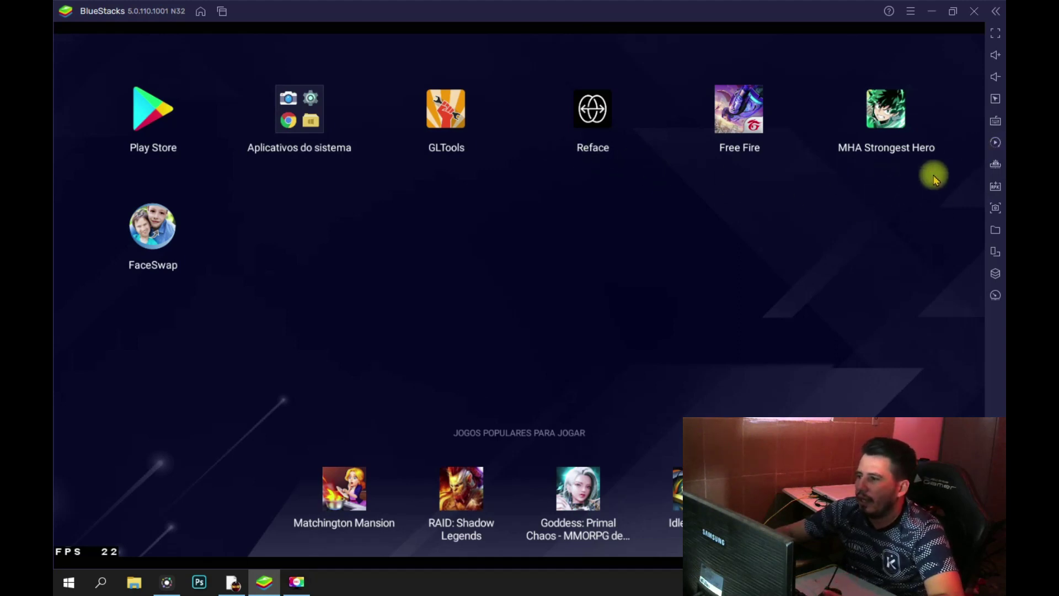
- Free up the emulator's memory and review the running processes' resource usage in Task Manager
{"action": "left_click", "coordinate": [996, 165]}
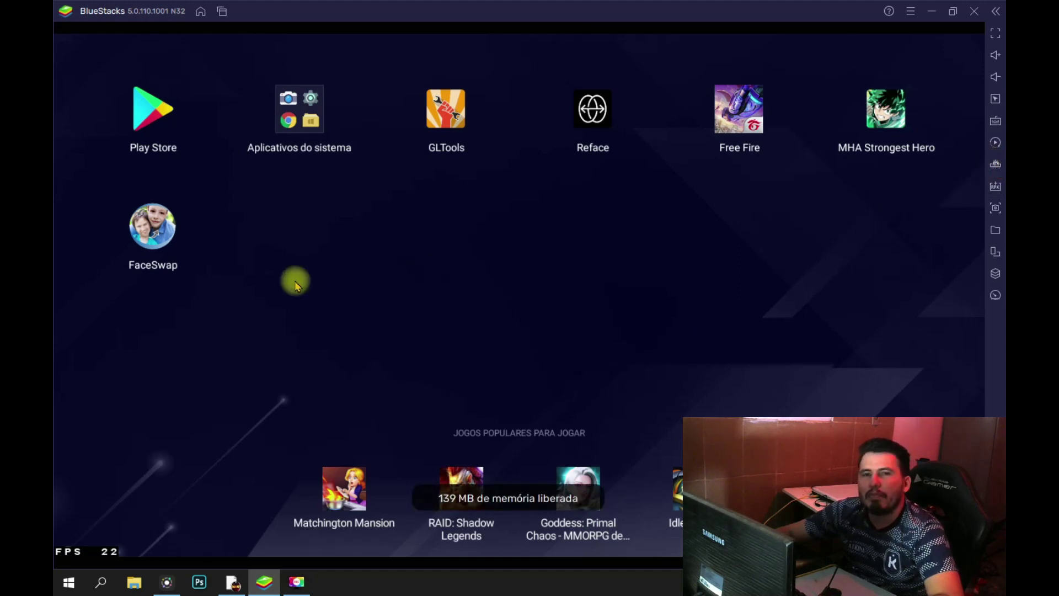
{"action": "right_click", "coordinate": [522, 587]}
{"action": "left_click", "coordinate": [550, 530]}
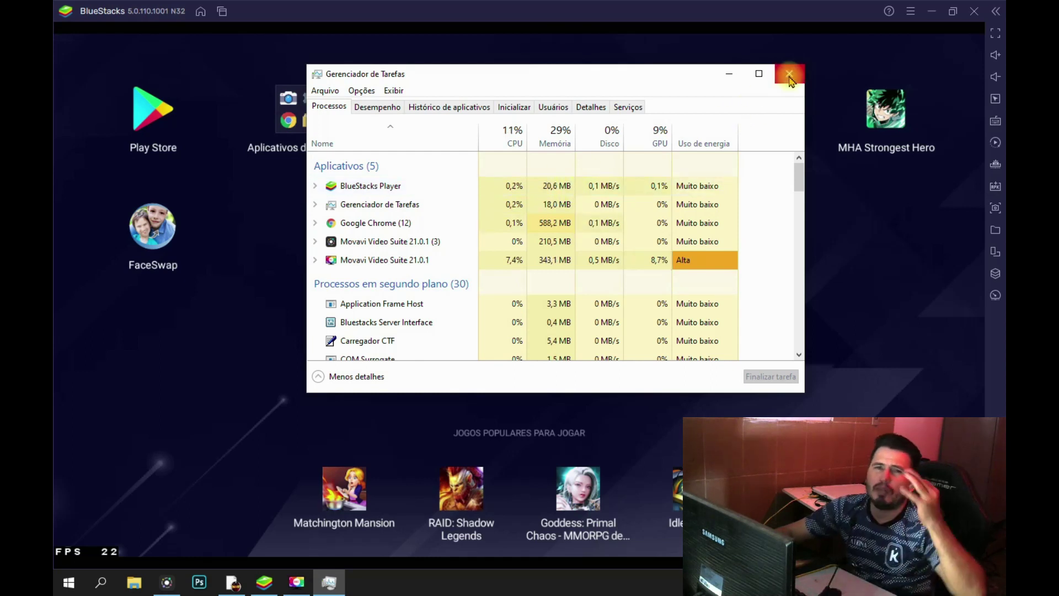
{"action": "left_click", "coordinate": [790, 77]}
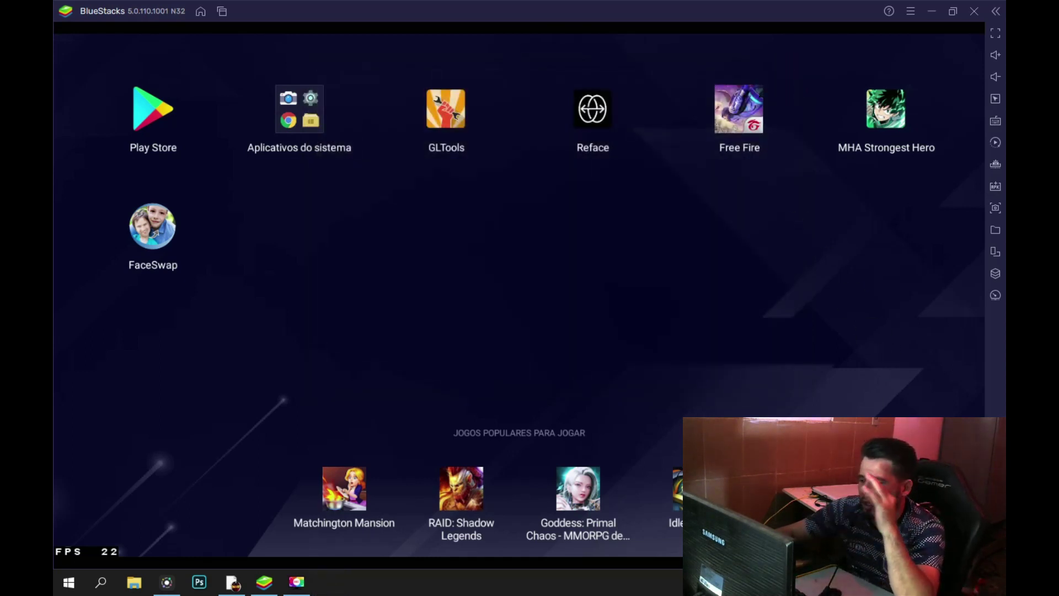
- Minimize the emulator and open the per-app graphics performance preferences in the Windows display settings
{"action": "left_click", "coordinate": [931, 11]}
{"action": "right_click", "coordinate": [691, 207]}
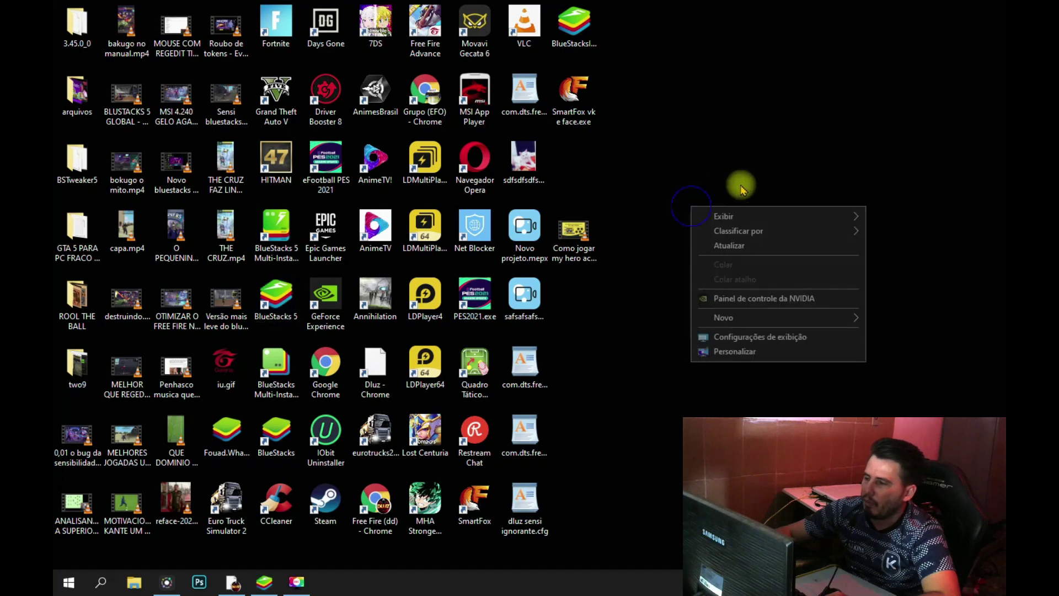
{"action": "left_click", "coordinate": [751, 338]}
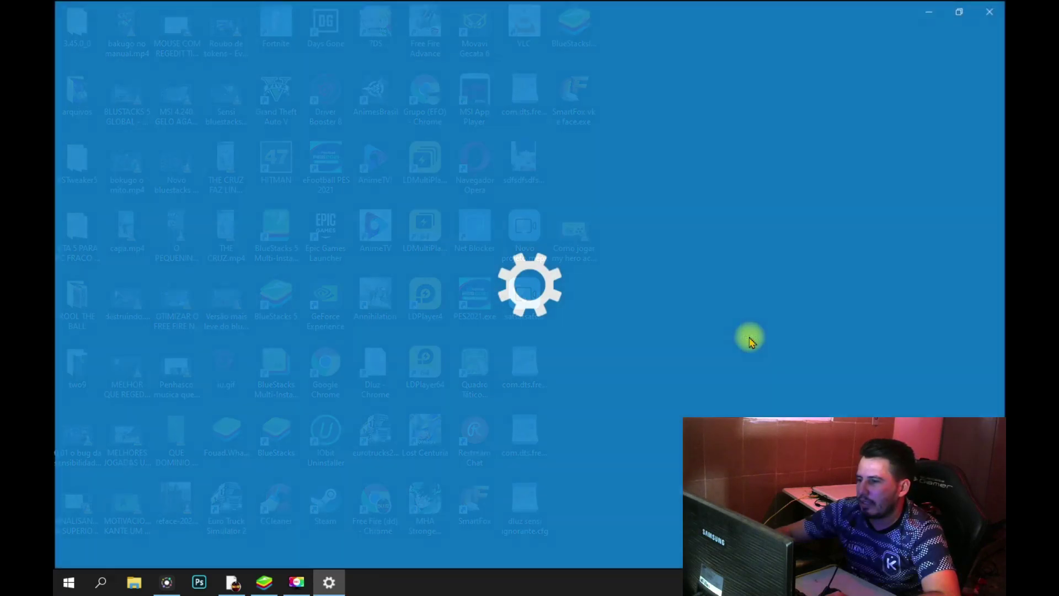
{"action": "scroll", "coordinate": [442, 380], "scroll_direction": "down", "scroll_amount": 5}
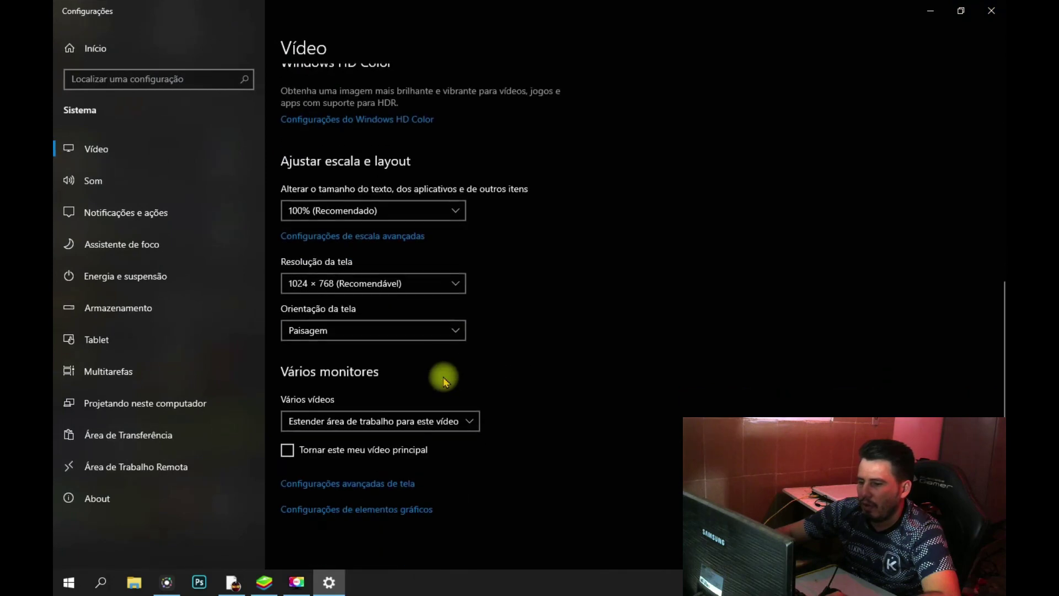
{"action": "left_click", "coordinate": [384, 509]}
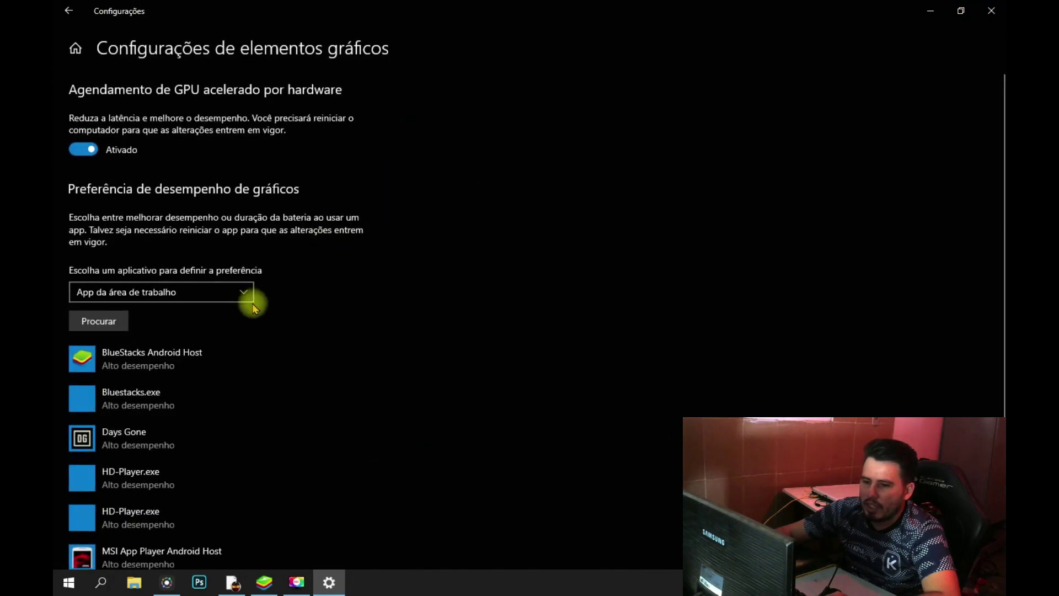
{"action": "scroll", "coordinate": [348, 267], "scroll_direction": "down", "scroll_amount": 3}
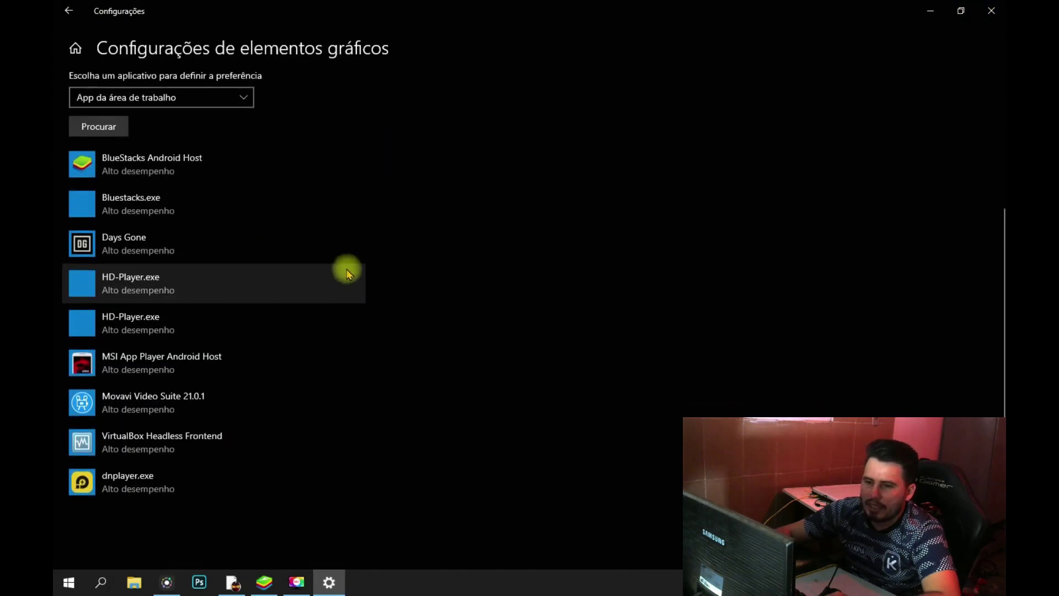
{"action": "left_click", "coordinate": [88, 128]}
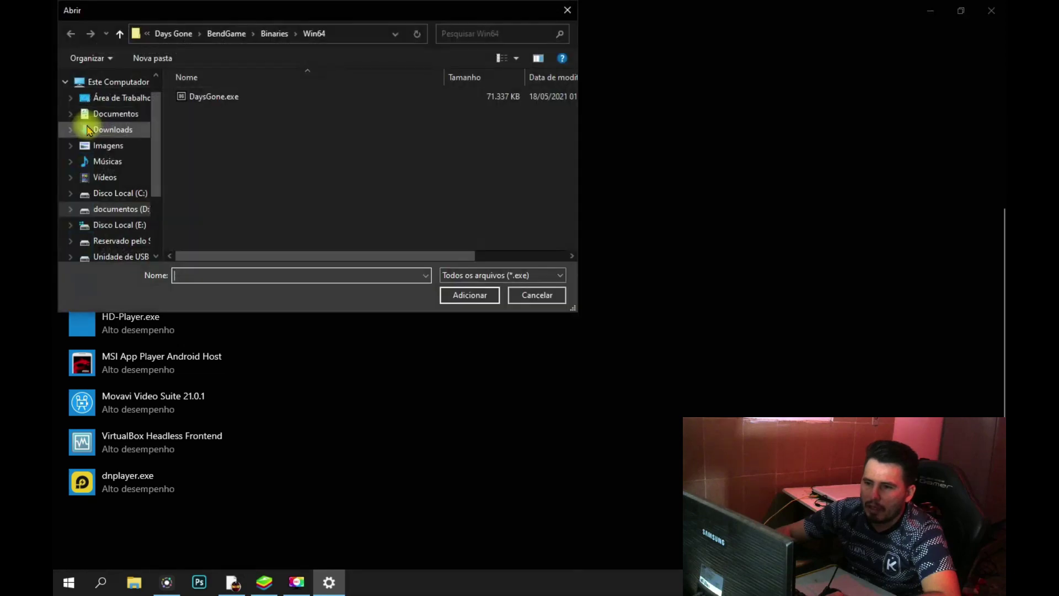
{"action": "left_click", "coordinate": [115, 99]}
{"action": "scroll", "coordinate": [397, 214], "scroll_direction": "down", "scroll_amount": 6}
{"action": "scroll", "coordinate": [396, 214], "scroll_direction": "up", "scroll_amount": 10}
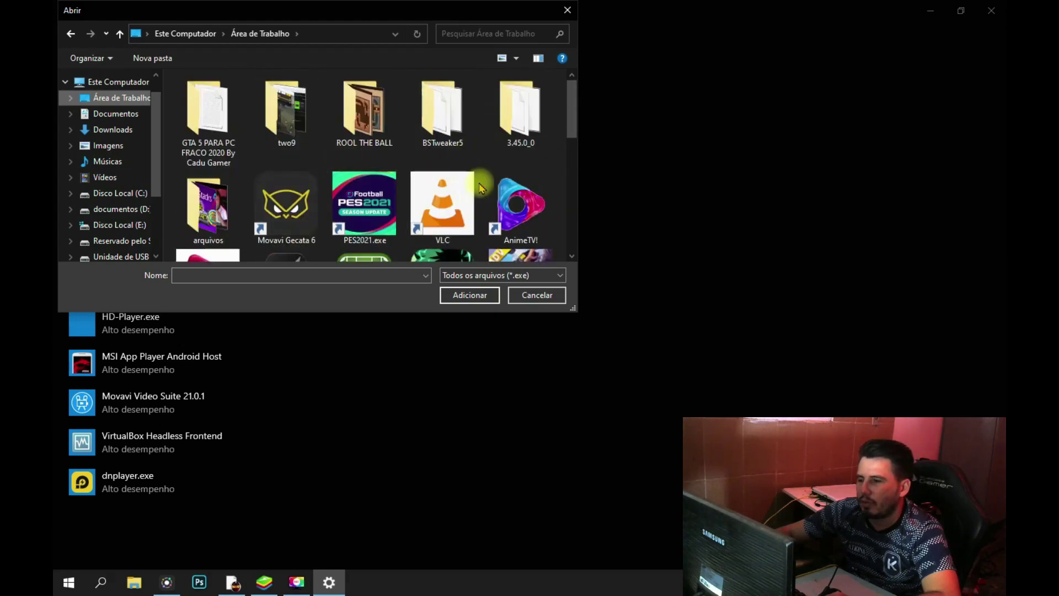
{"action": "scroll", "coordinate": [469, 188], "scroll_direction": "down", "scroll_amount": 8}
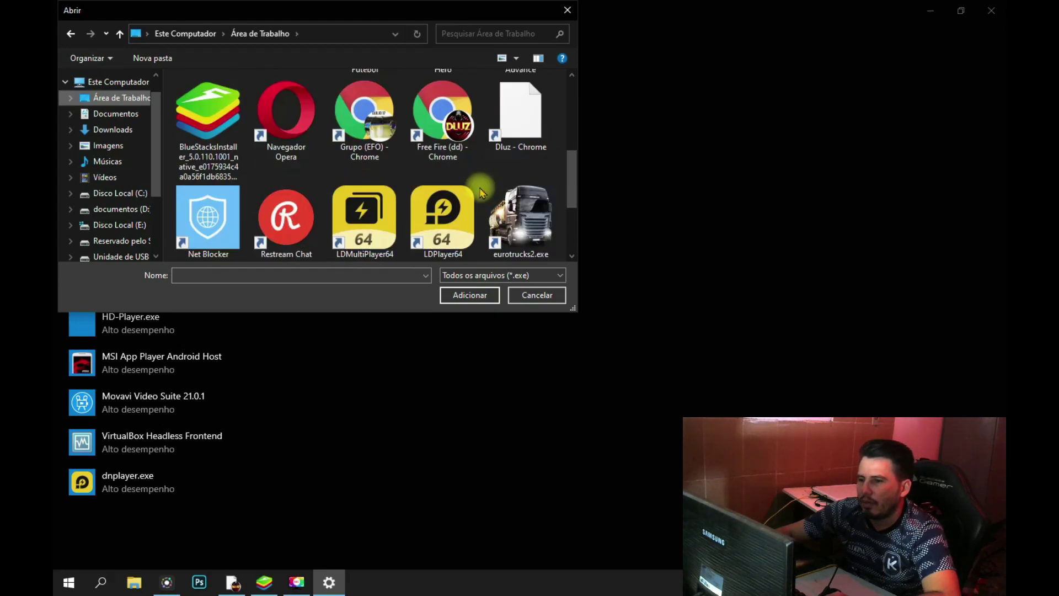
{"action": "left_click", "coordinate": [489, 275]}
{"action": "left_click", "coordinate": [488, 275]}
{"action": "scroll", "coordinate": [450, 219], "scroll_direction": "up", "scroll_amount": 1}
{"action": "scroll", "coordinate": [451, 219], "scroll_direction": "up", "scroll_amount": 1}
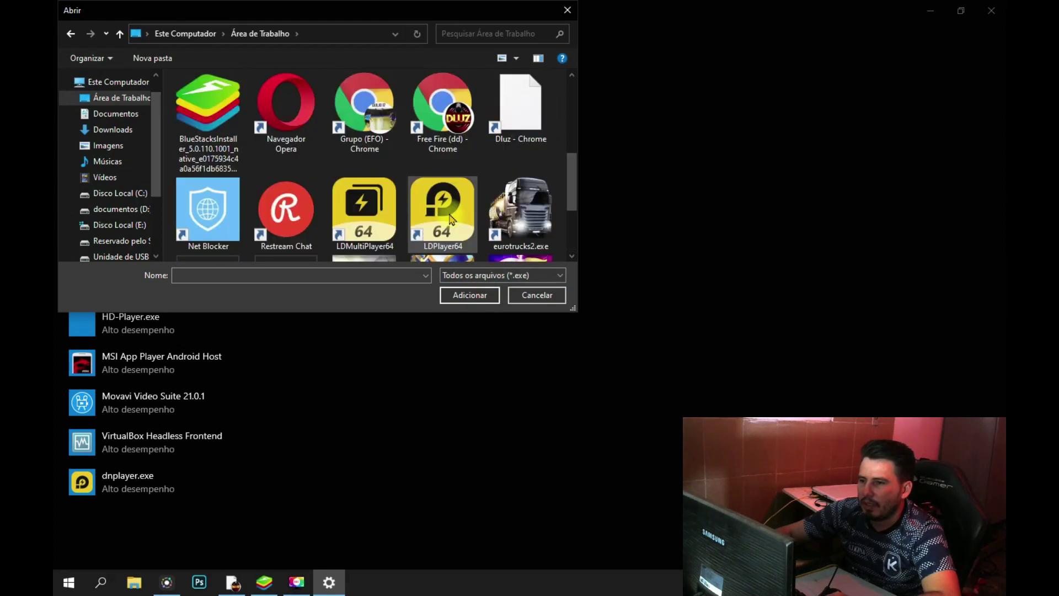
{"action": "scroll", "coordinate": [444, 190], "scroll_direction": "up", "scroll_amount": 1}
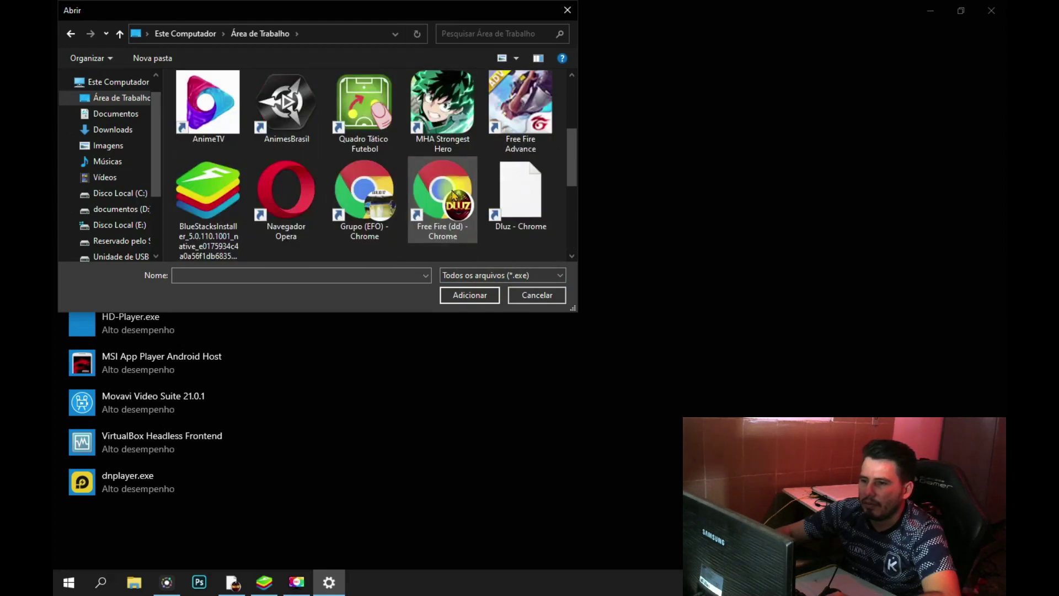
{"action": "scroll", "coordinate": [452, 193], "scroll_direction": "up", "scroll_amount": 2}
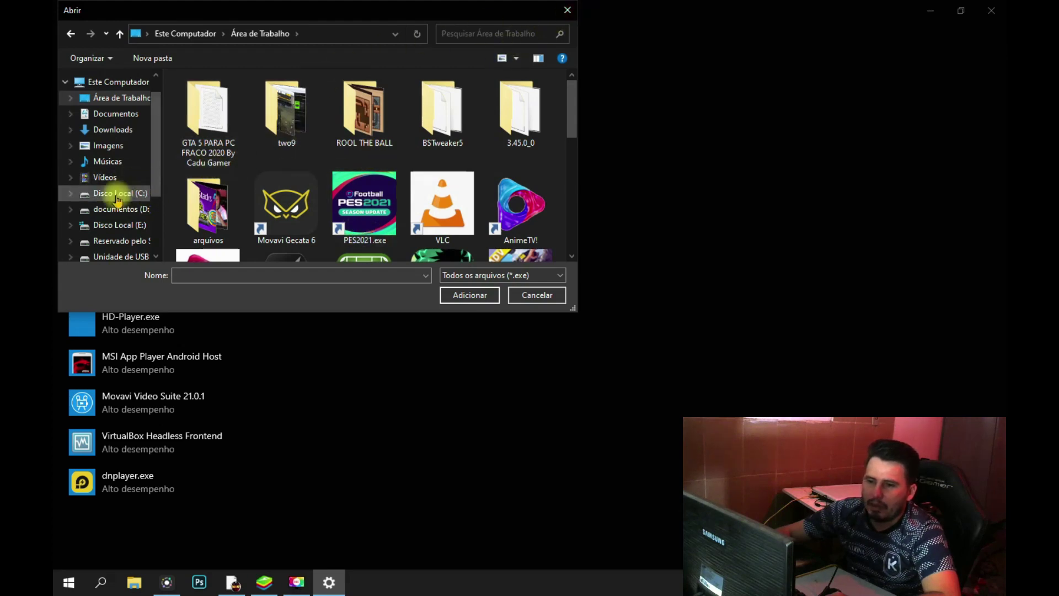
{"action": "left_click", "coordinate": [567, 11]}
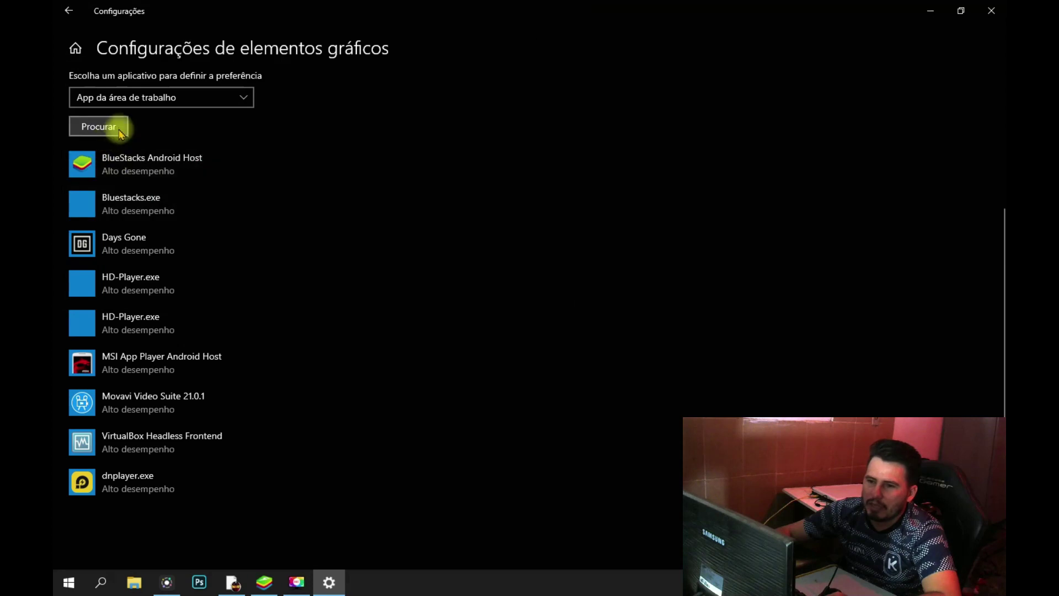
- Browse for a desktop app to add, going to the BlueStacks_nxt folder inside Arquivos de Programas on Disco Local (E:)
{"action": "left_click", "coordinate": [97, 128]}
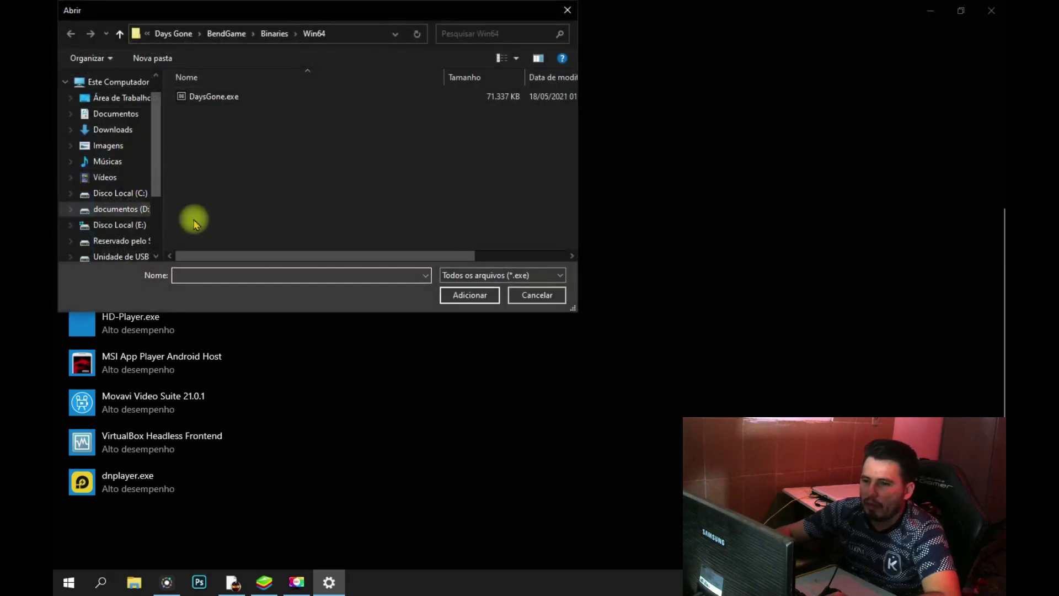
{"action": "left_click", "coordinate": [103, 194]}
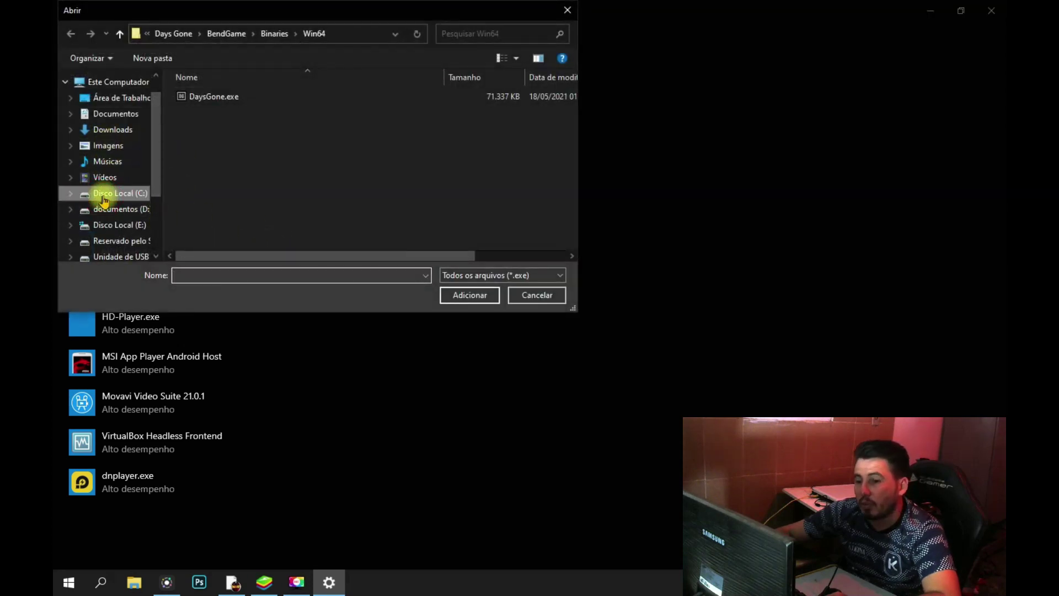
{"action": "left_click", "coordinate": [109, 227]}
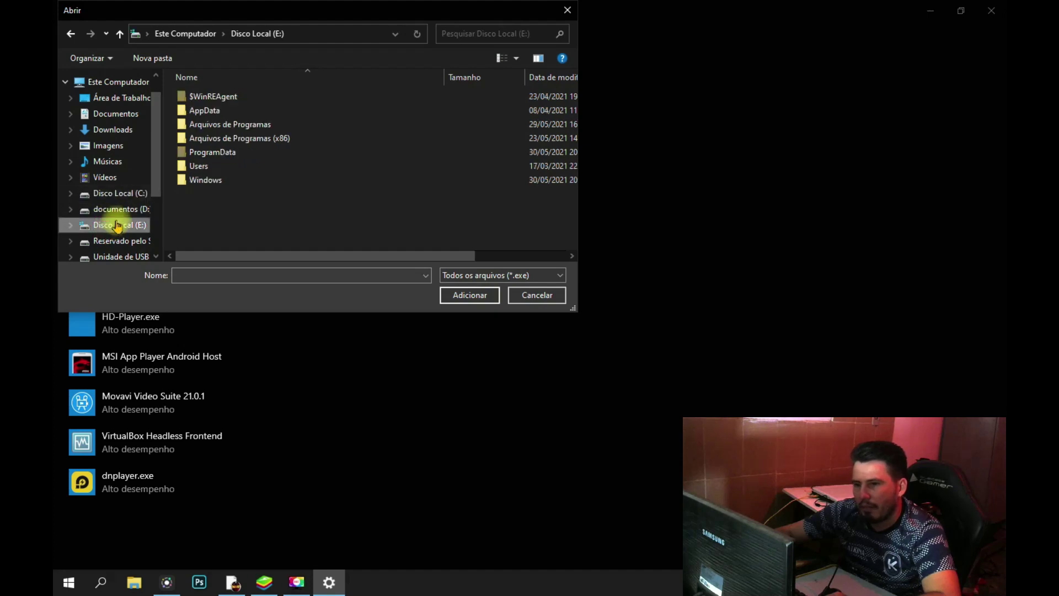
{"action": "left_click", "coordinate": [110, 194]}
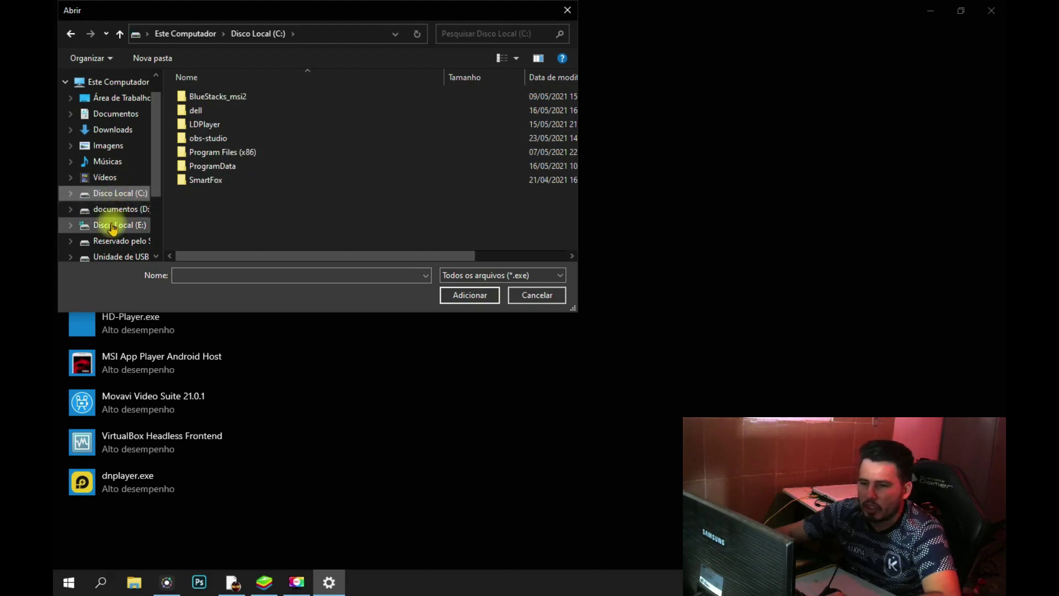
{"action": "left_click", "coordinate": [119, 225]}
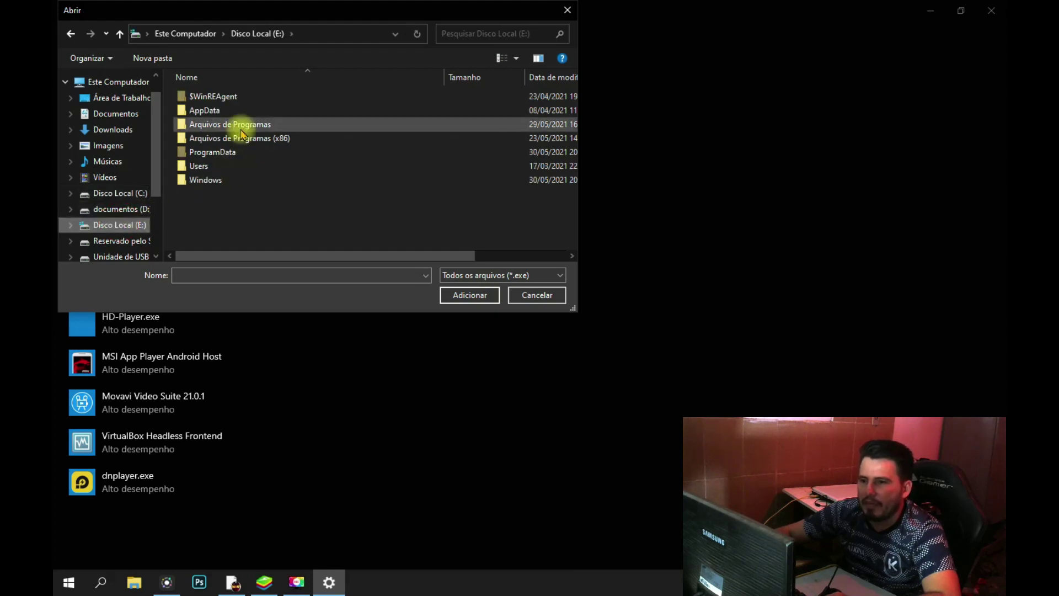
{"action": "double_click", "coordinate": [218, 123]}
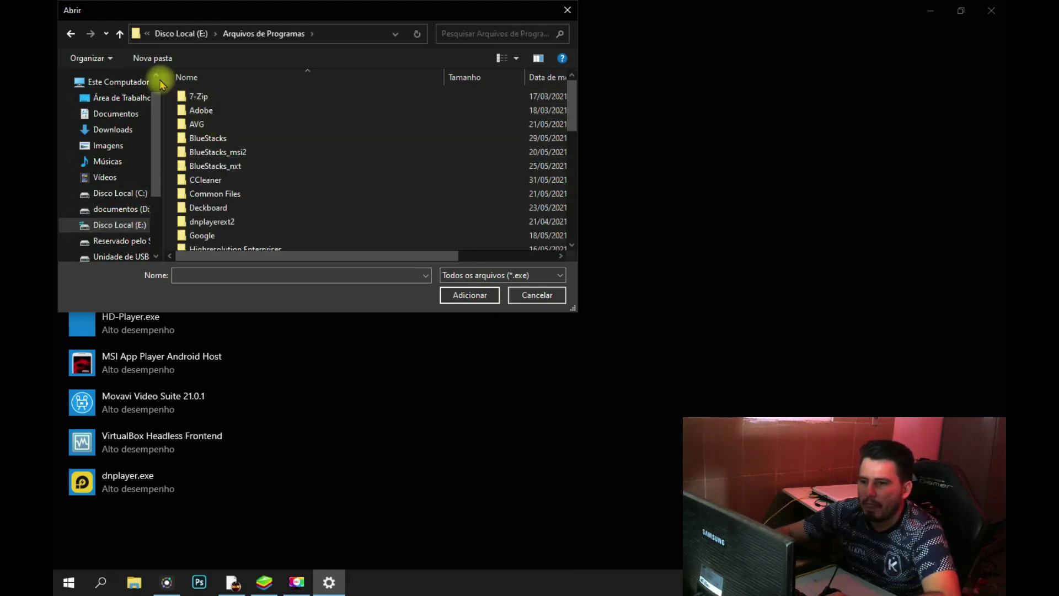
{"action": "left_click", "coordinate": [213, 141]}
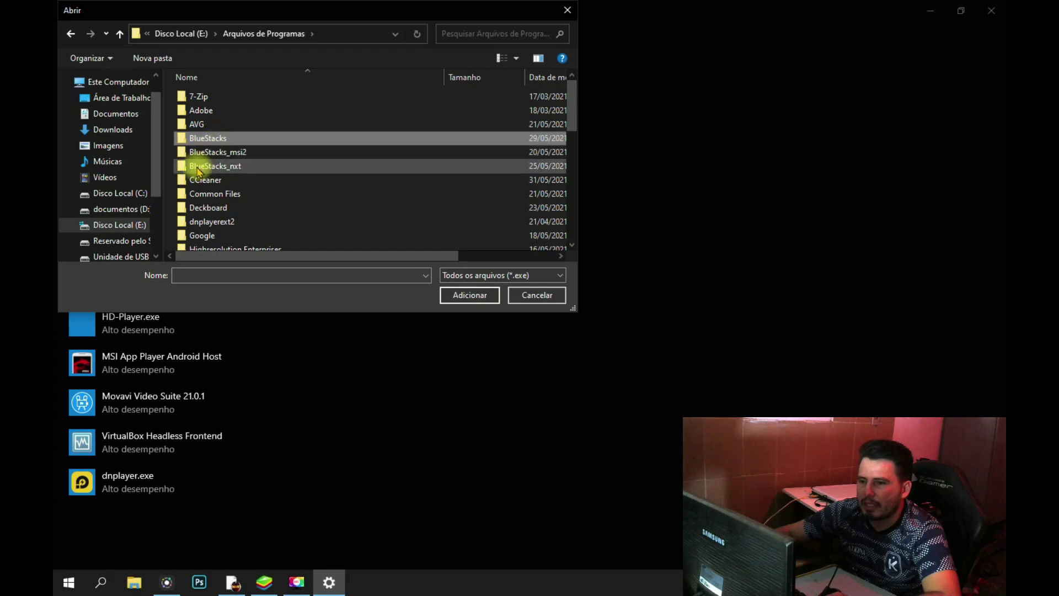
{"action": "double_click", "coordinate": [207, 165]}
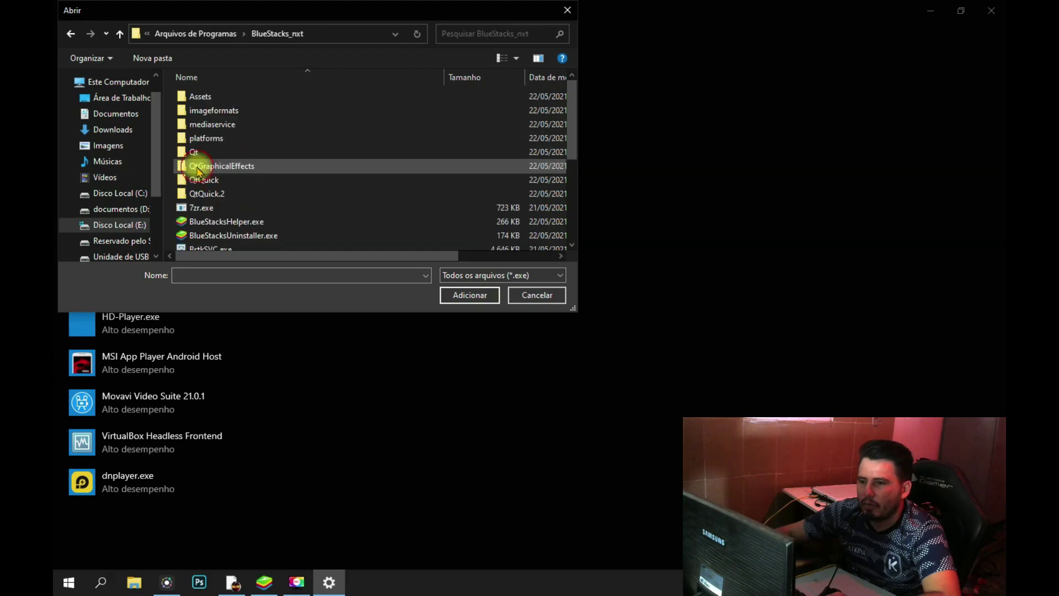
{"action": "left_click", "coordinate": [71, 33]}
{"action": "double_click", "coordinate": [215, 167]}
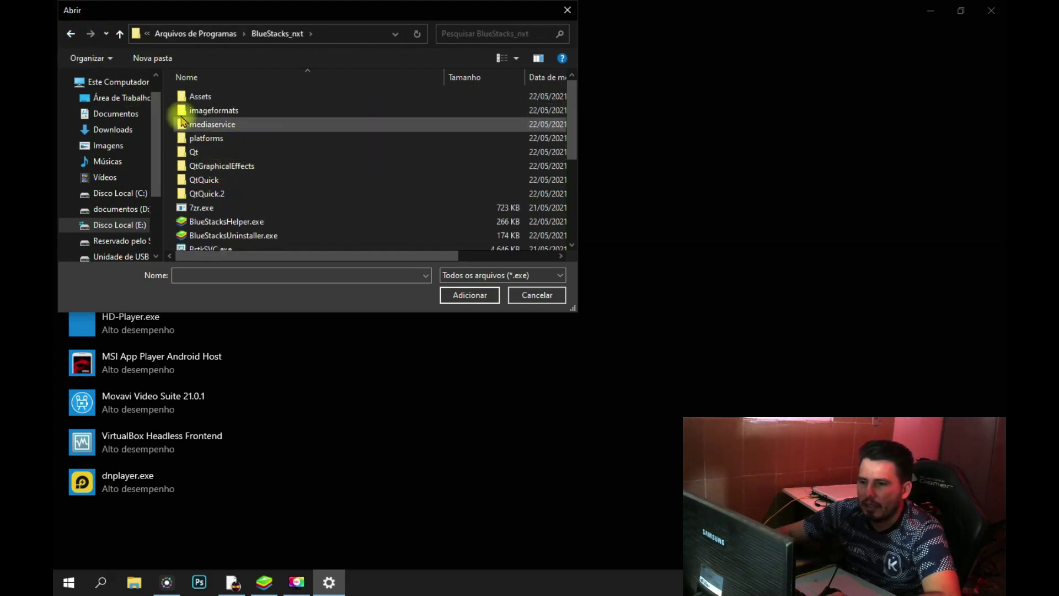
- Add HD-Player.exe from the BlueStacks_nxt folder to the graphics performance preference list
{"action": "scroll", "coordinate": [217, 239], "scroll_direction": "down", "scroll_amount": 1}
{"action": "scroll", "coordinate": [217, 238], "scroll_direction": "down", "scroll_amount": 3}
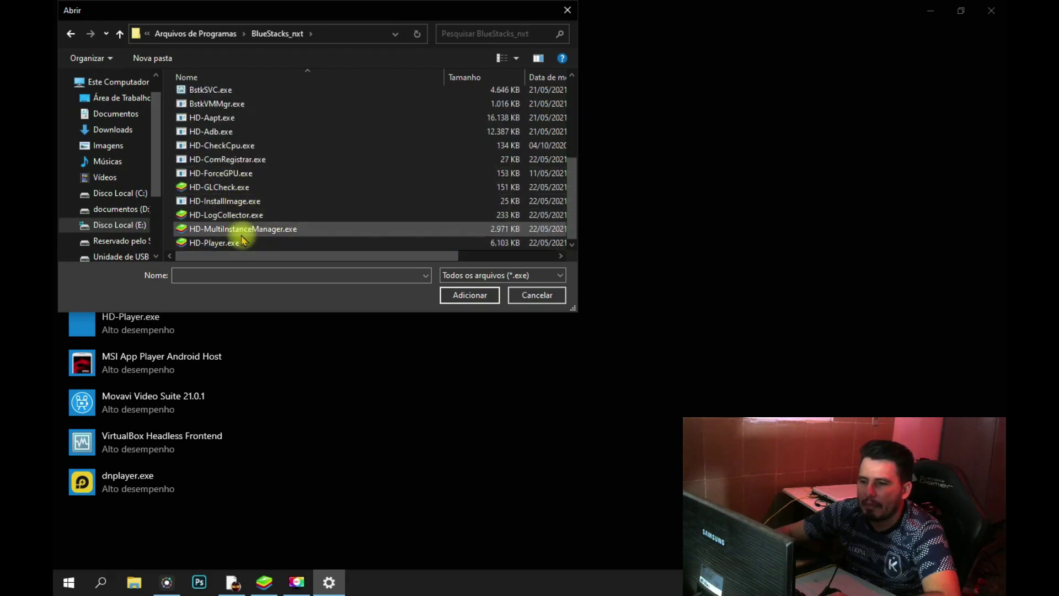
{"action": "left_click", "coordinate": [218, 247]}
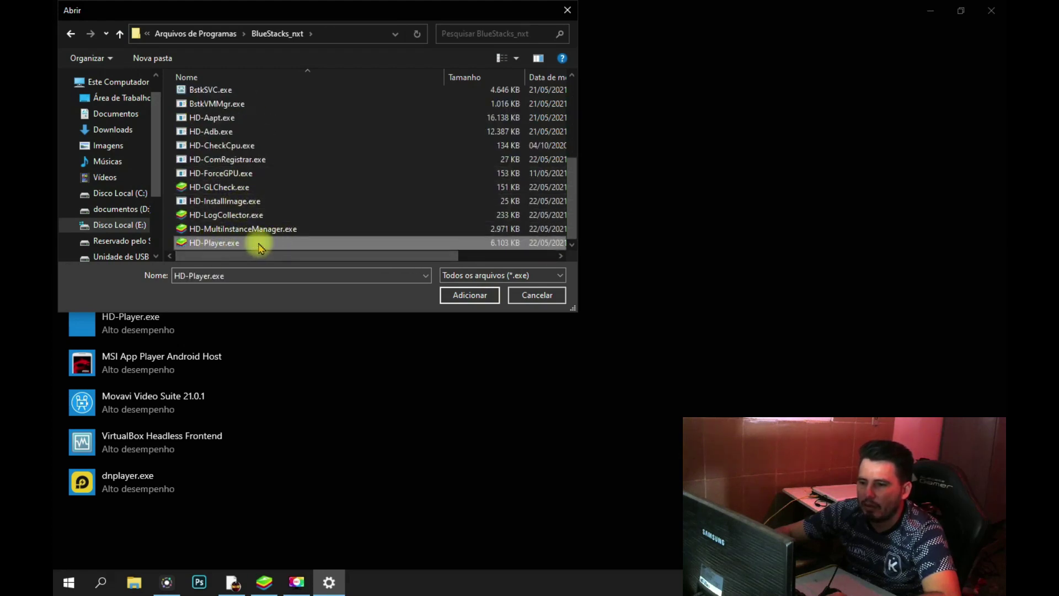
{"action": "left_click", "coordinate": [478, 294]}
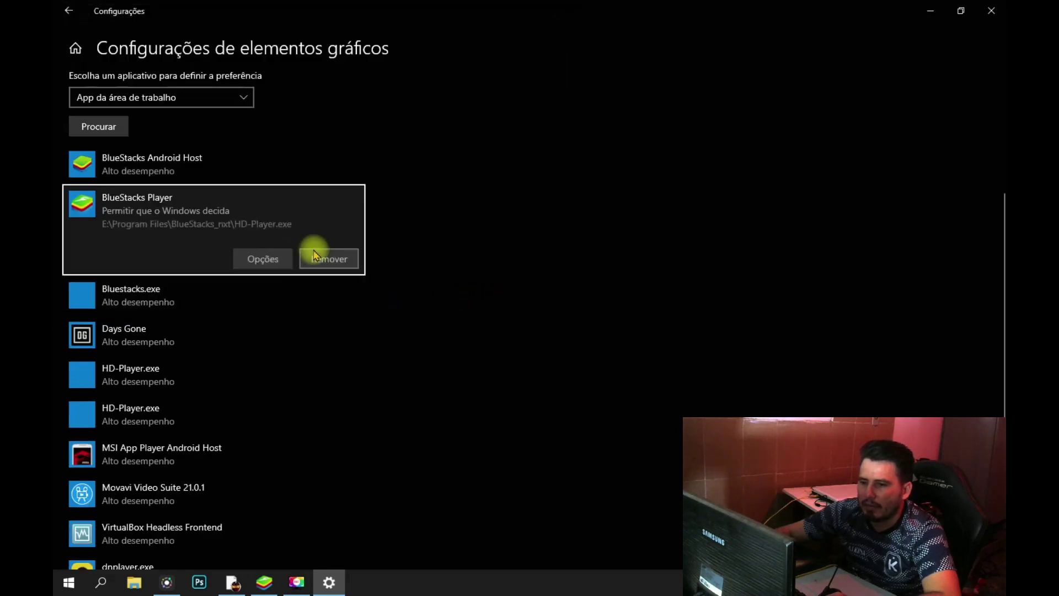
- Set the graphics preference of BlueStacks Player to Alto desempenho and save it
{"action": "left_click", "coordinate": [259, 257]}
{"action": "left_click", "coordinate": [417, 313]}
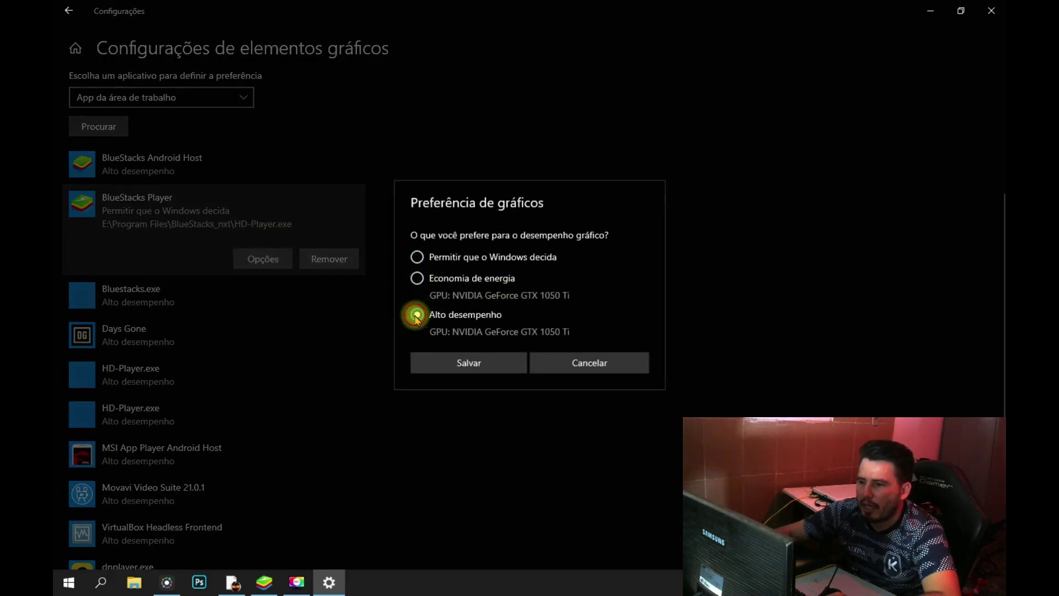
{"action": "left_click", "coordinate": [466, 364]}
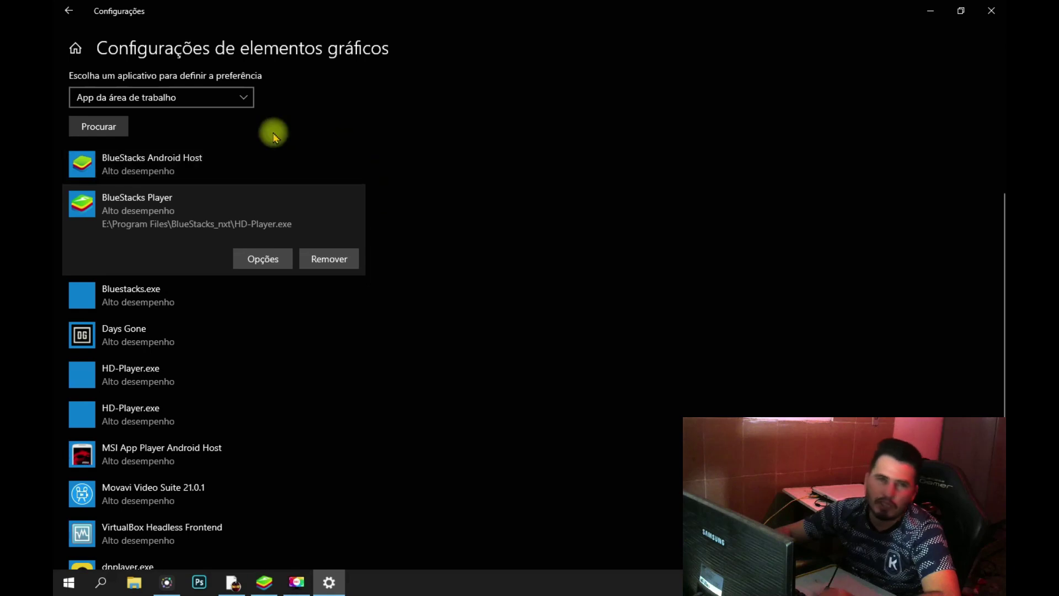
- Switch hardware-accelerated GPU scheduling off and back on, and close the Windows settings
{"action": "scroll", "coordinate": [385, 136], "scroll_direction": "up", "scroll_amount": 3}
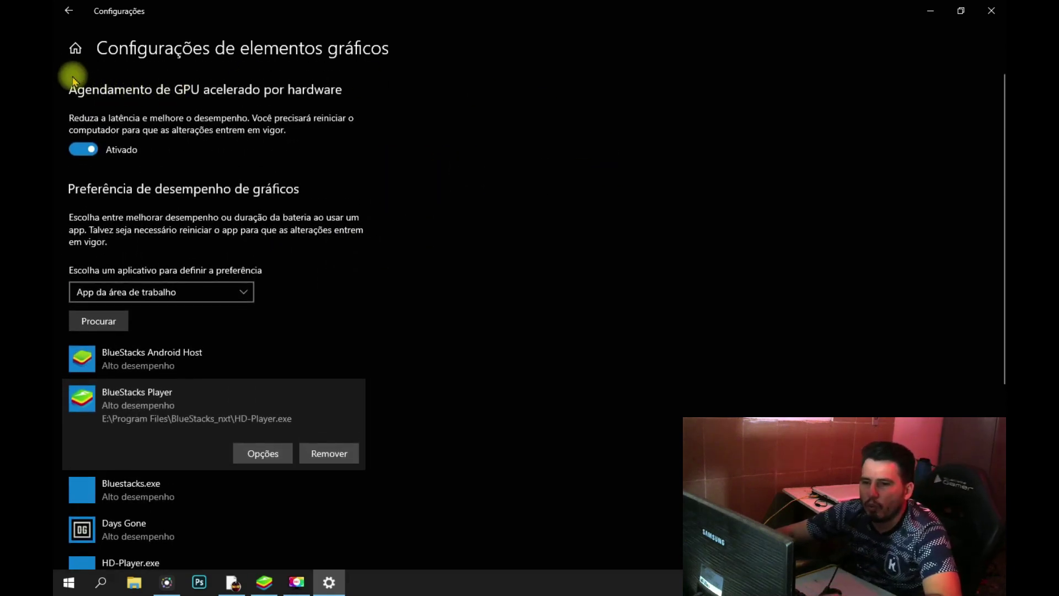
{"action": "left_click", "coordinate": [81, 150]}
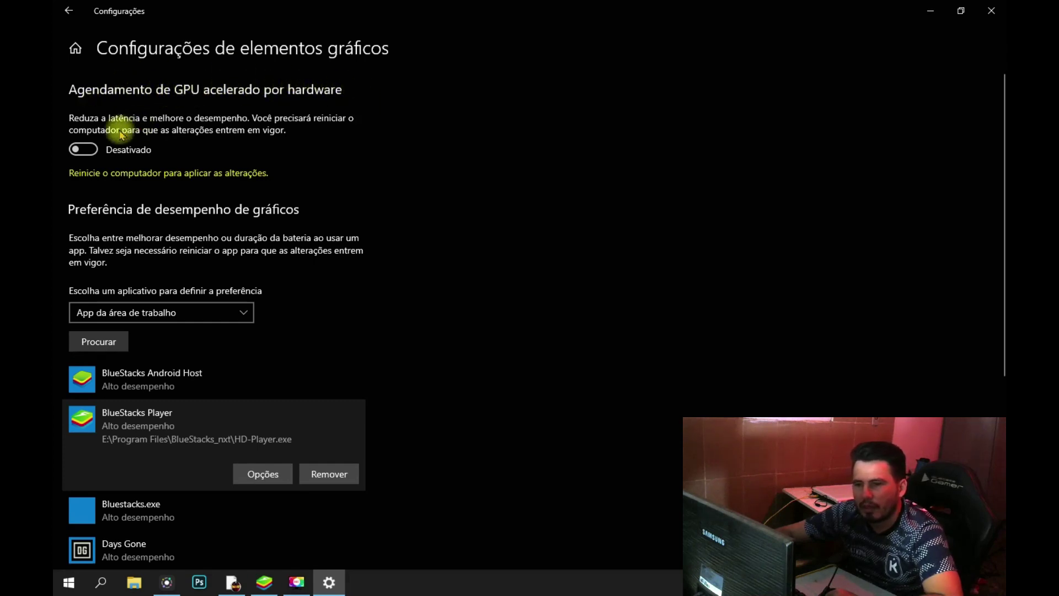
{"action": "left_click", "coordinate": [84, 150]}
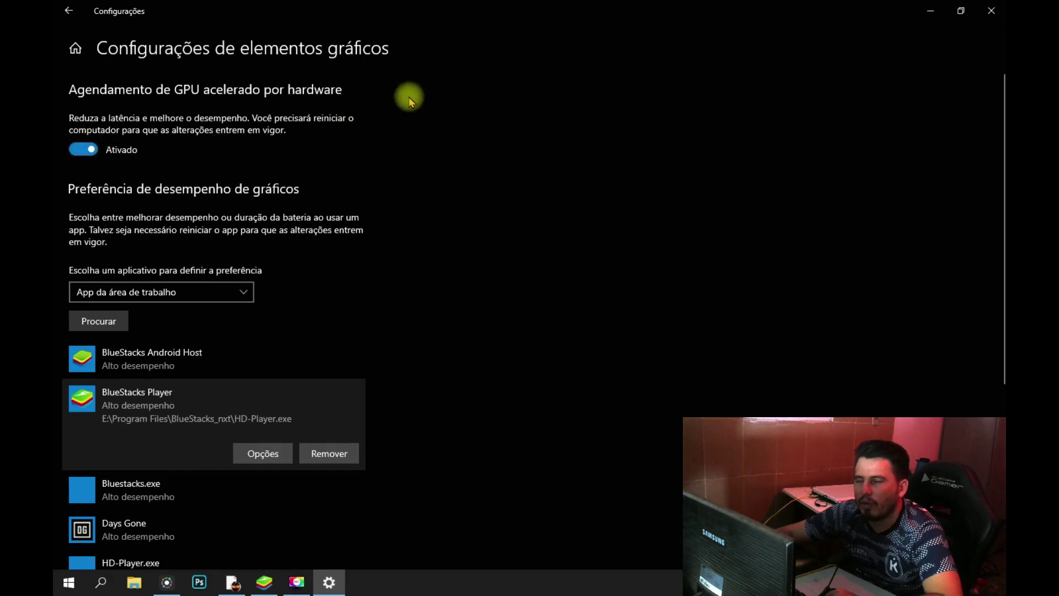
{"action": "left_click", "coordinate": [993, 11]}
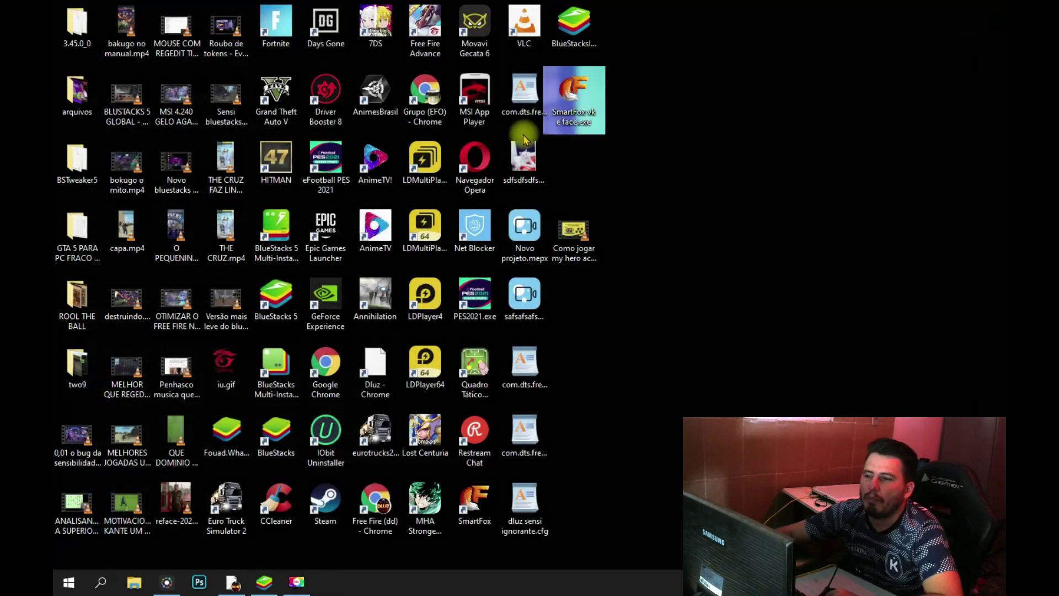
- Refresh the desktop twice and move the SmartFox vk e face.exe icon to an empty area beside the other icons
{"action": "right_click", "coordinate": [754, 156]}
{"action": "mouse_move", "coordinate": [817, 185]}
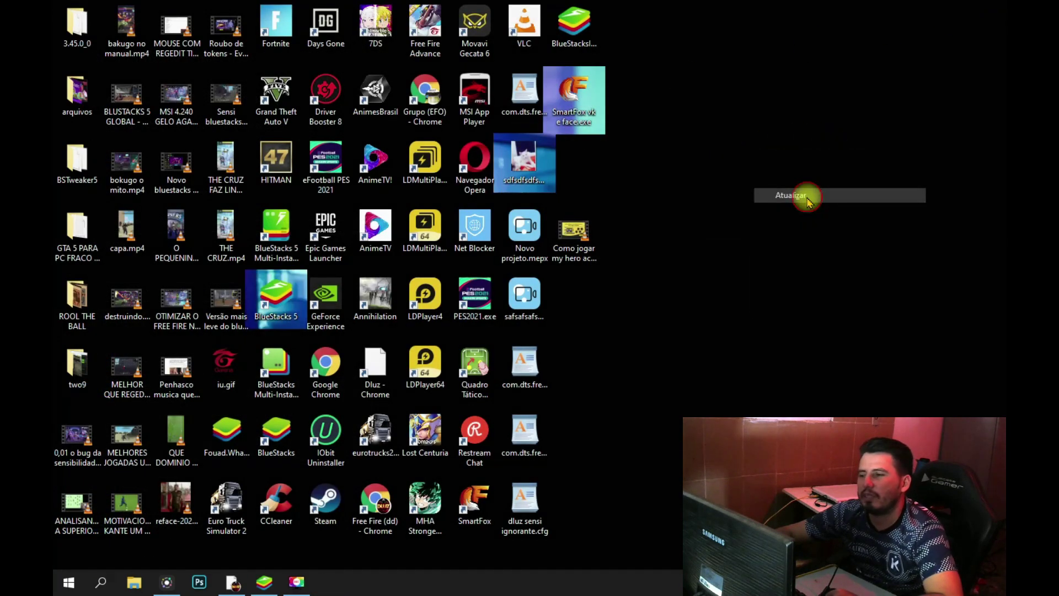
{"action": "left_click", "coordinate": [791, 195]}
{"action": "right_click", "coordinate": [721, 169]}
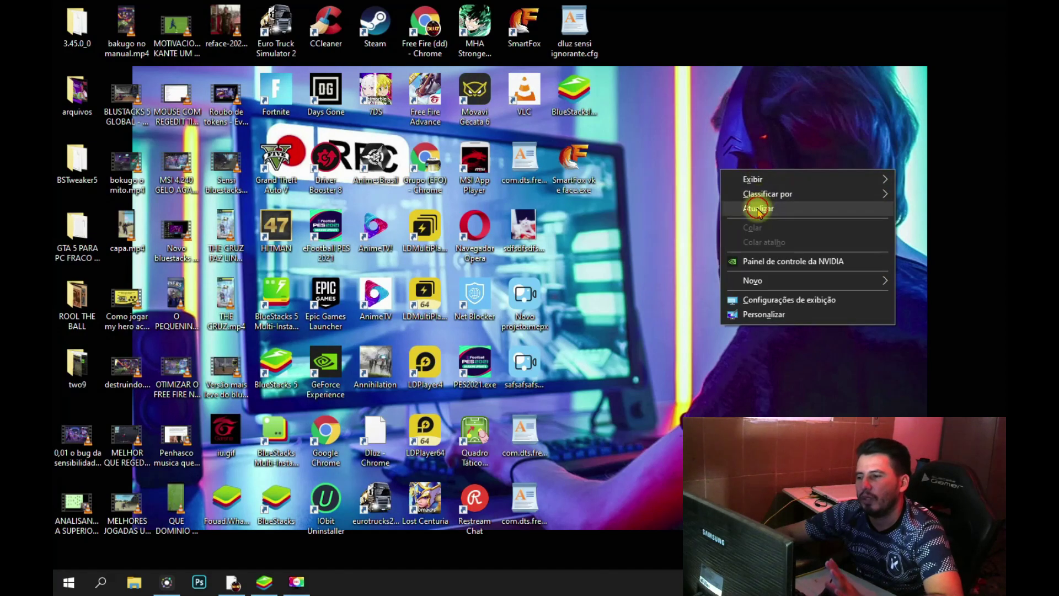
{"action": "left_click", "coordinate": [757, 208]}
{"action": "left_click_drag", "start_coordinate": [583, 160], "coordinate": [684, 194]}
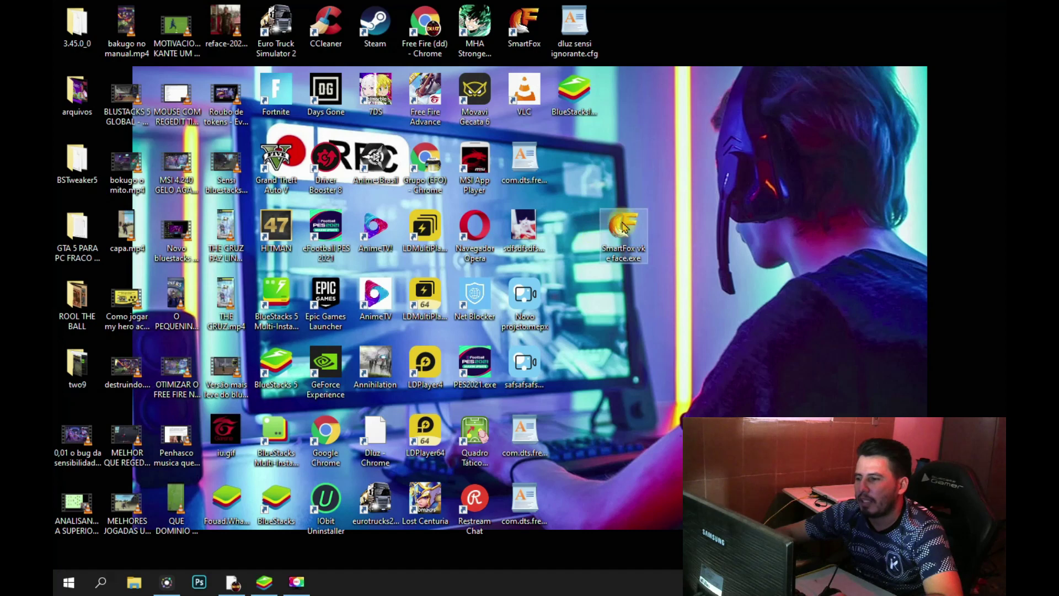